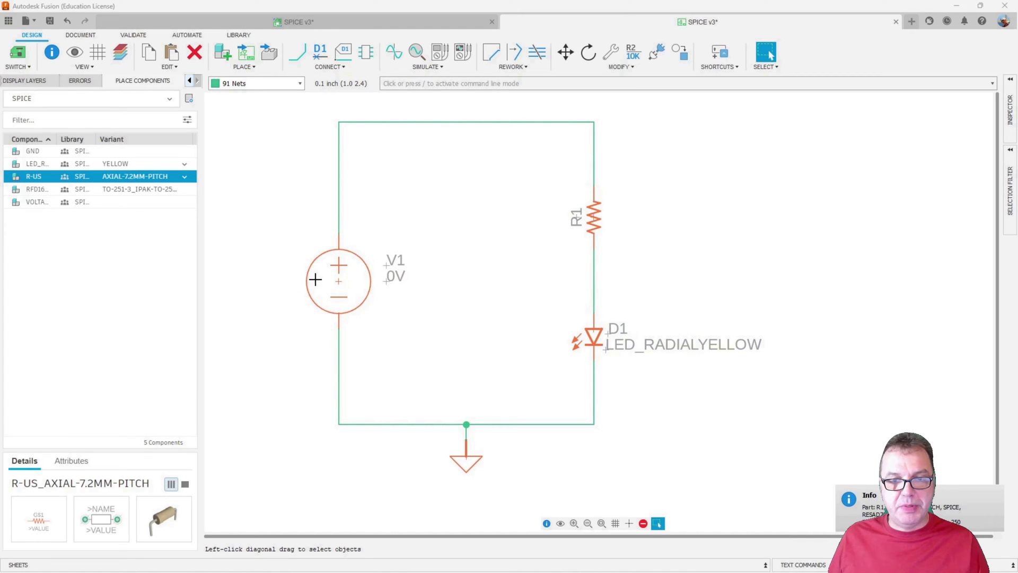
- Select the whole circuit, add SPICE models from D1, and convert ground to node 0
drag(302, 116, 775, 488)
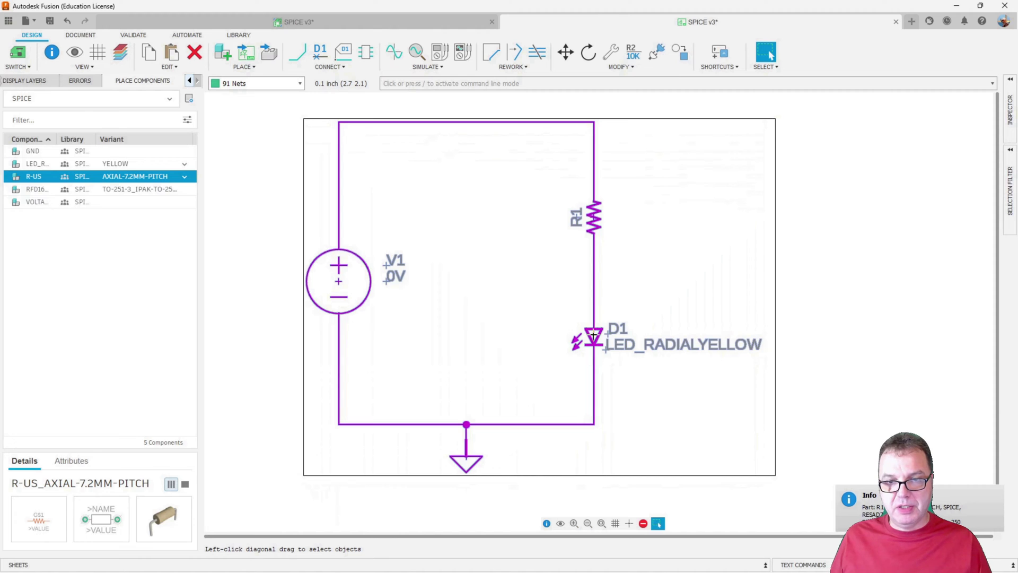
right_click(592, 336)
click(625, 223)
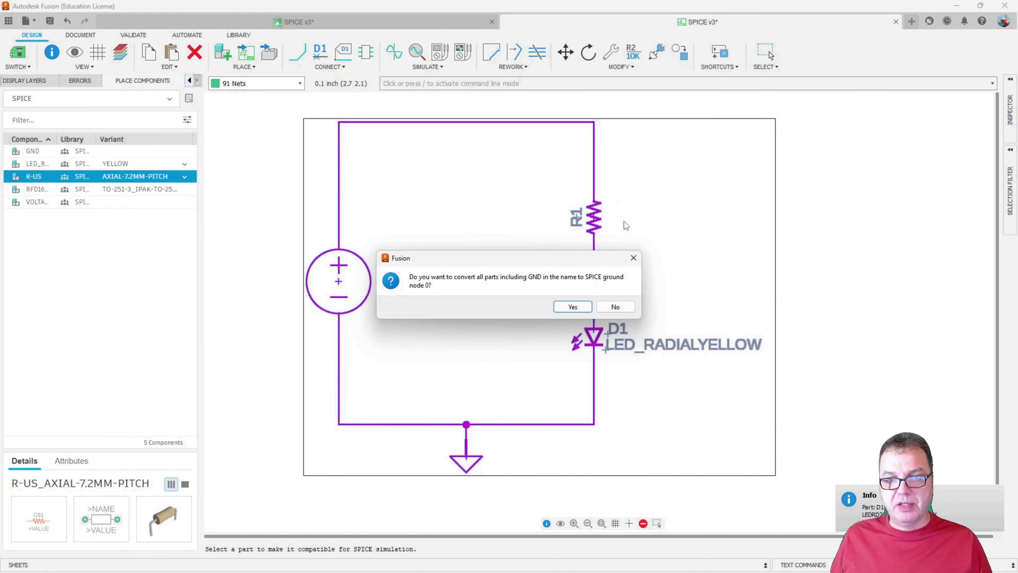
click(573, 308)
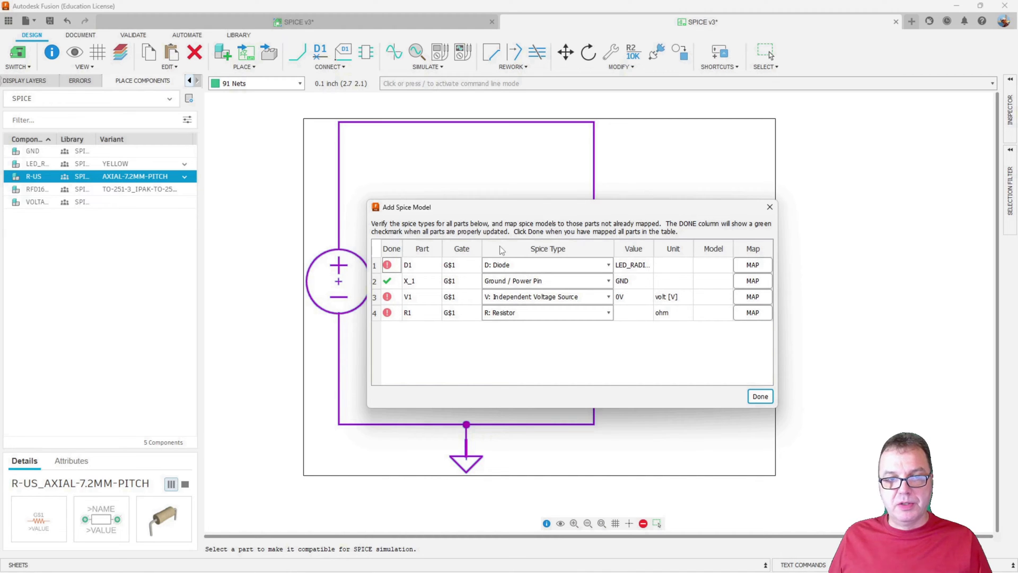
- Give R1 a resistor SPICE model with its pins mapped to N1 and N2
click(761, 398)
right_click(591, 217)
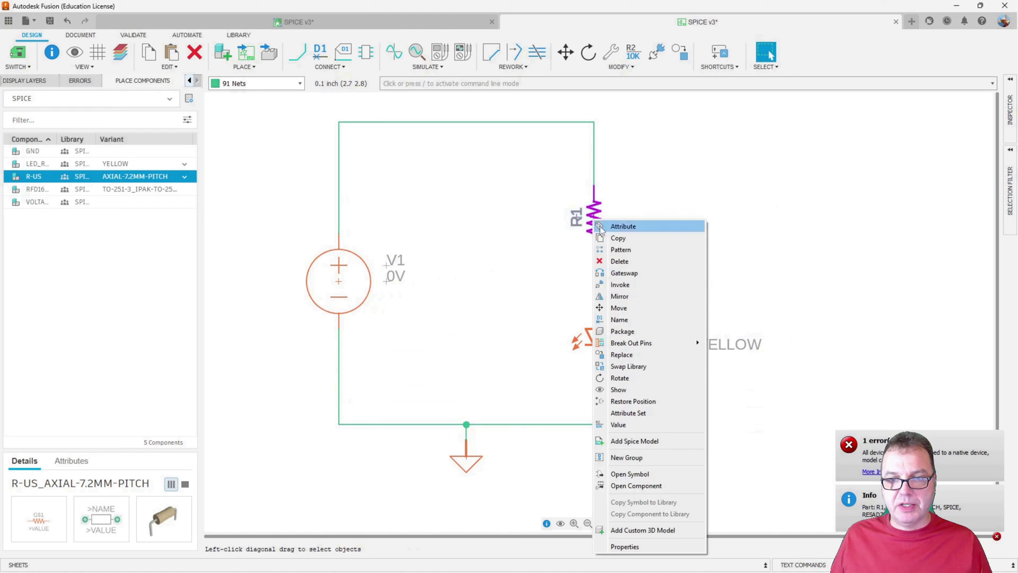
click(620, 443)
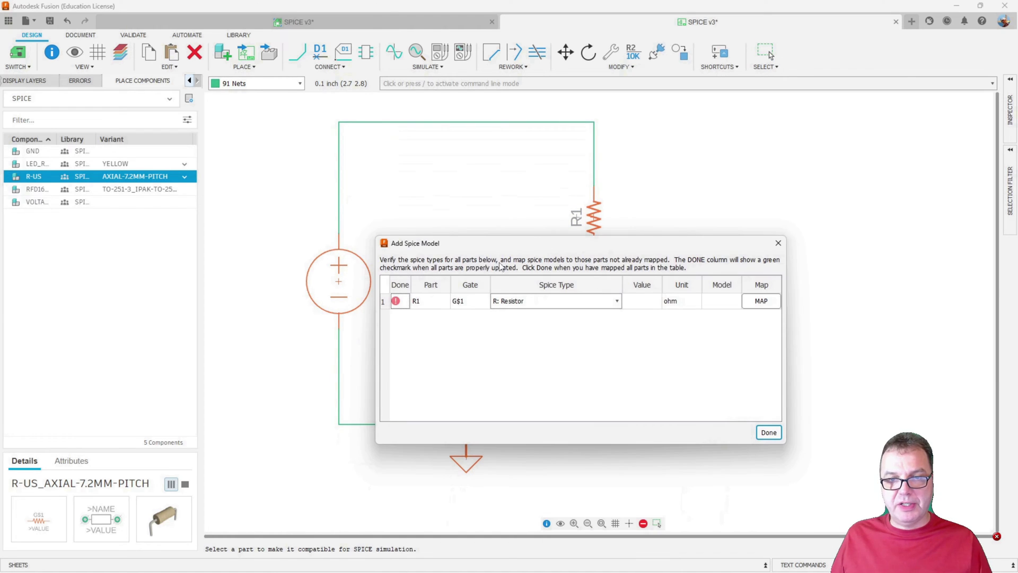
drag(439, 184, 402, 140)
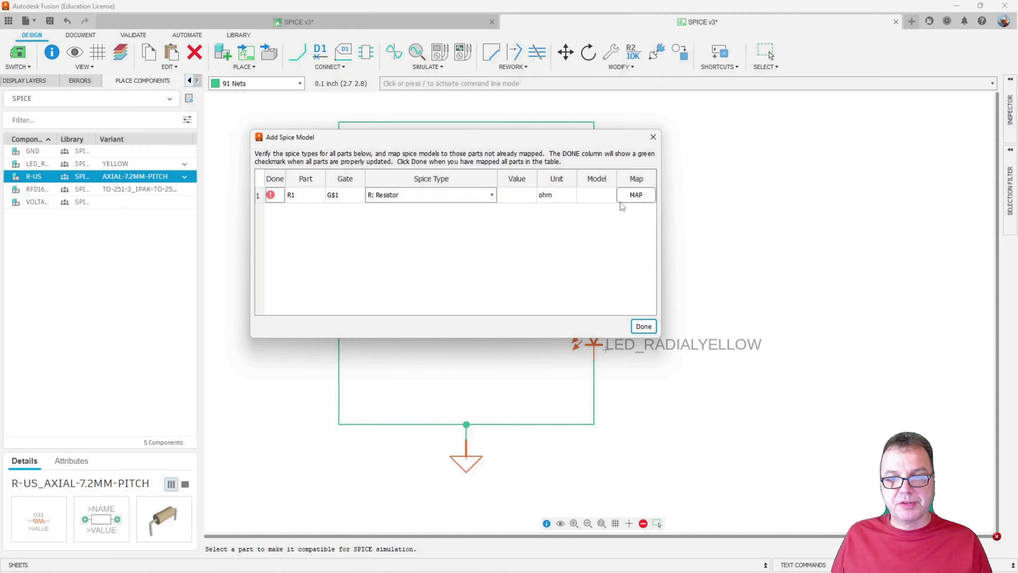
click(635, 196)
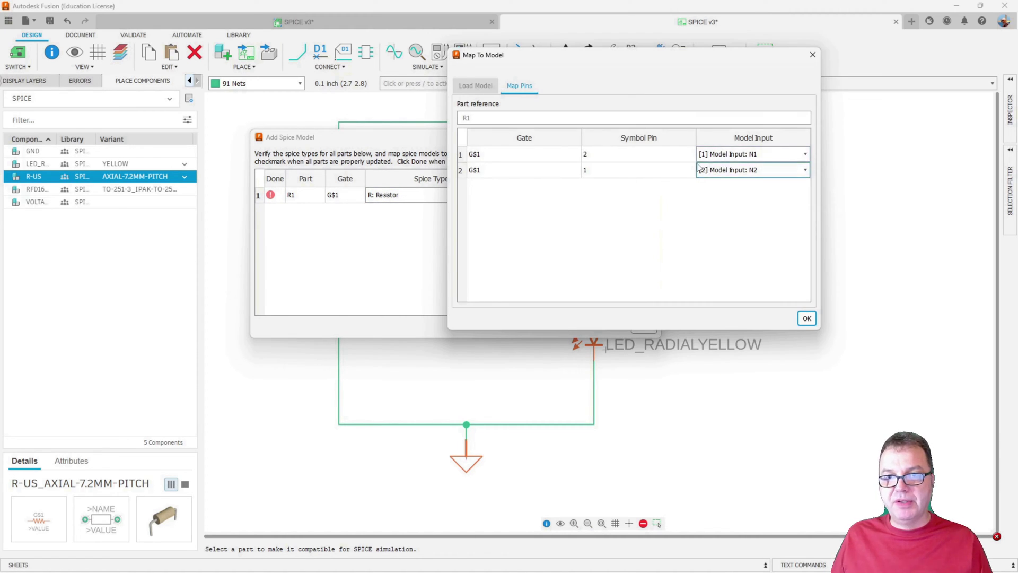
click(475, 88)
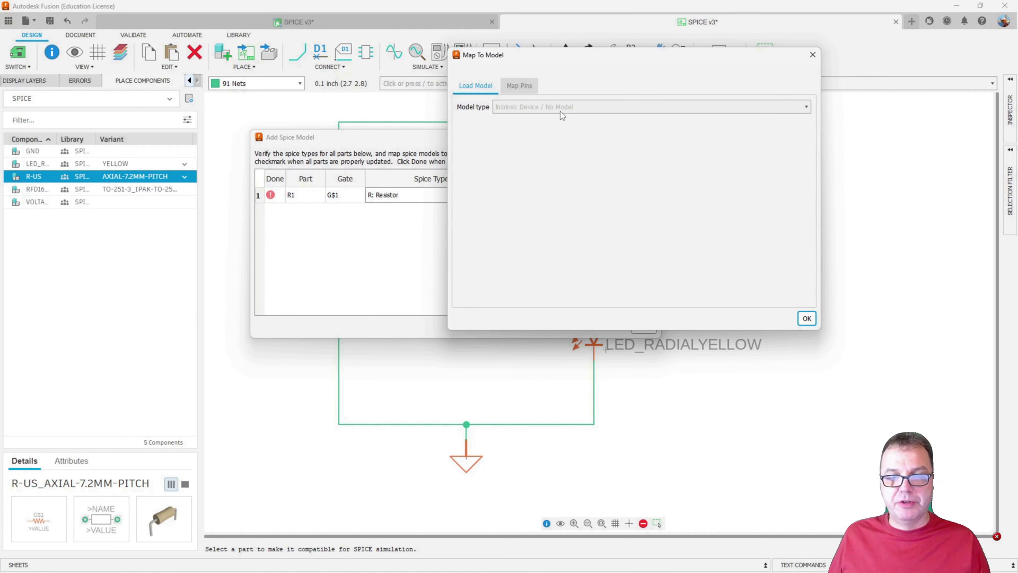
click(523, 87)
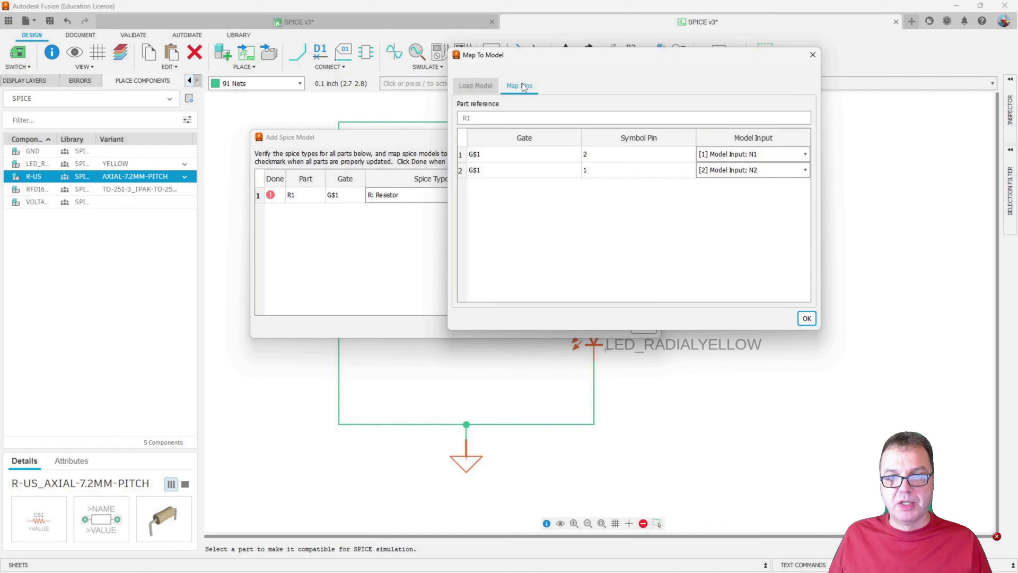
click(807, 318)
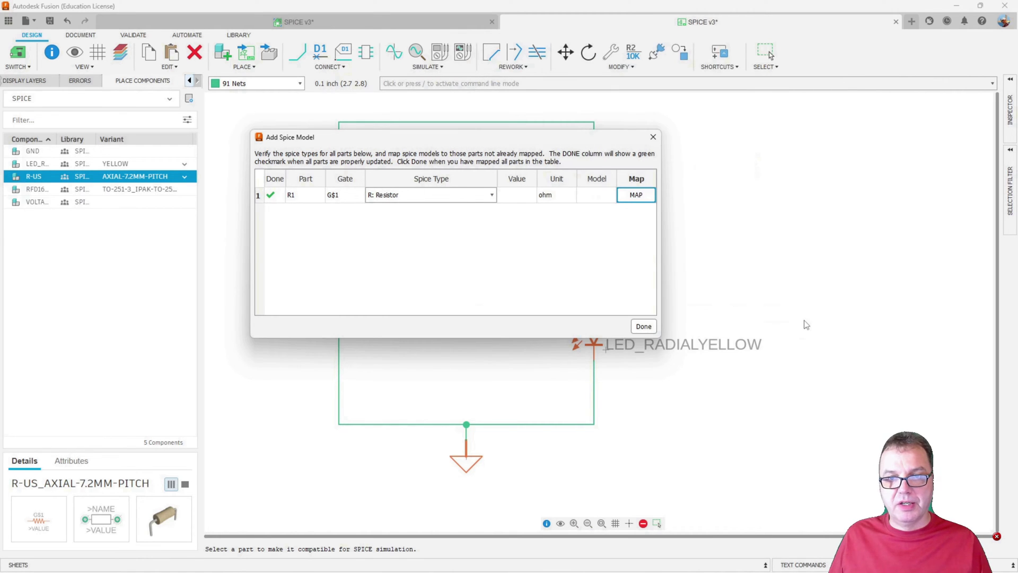
click(644, 326)
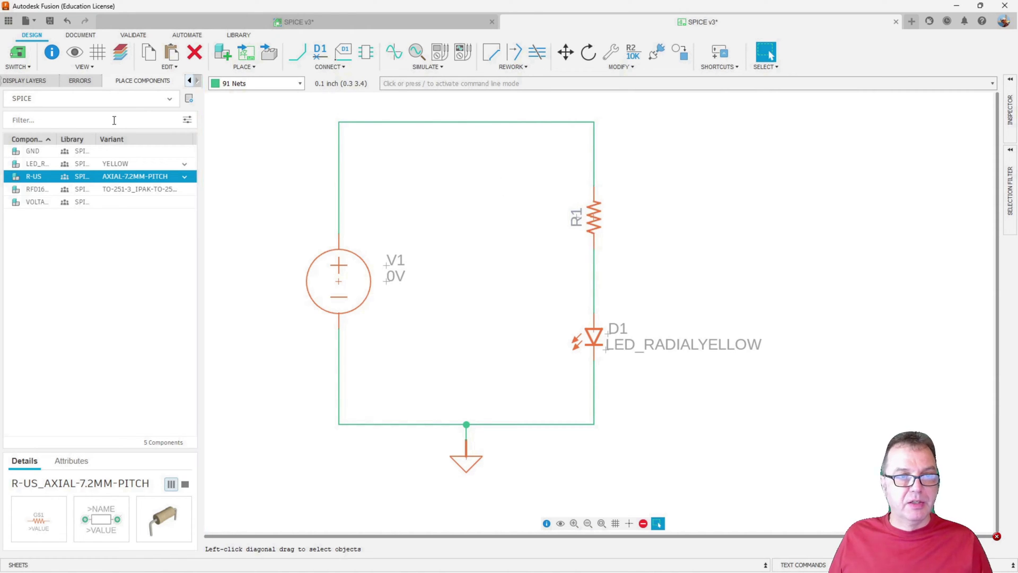
- Open the SPICE library for editing from R-US and expand the R-US device
right_click(33, 180)
click(33, 191)
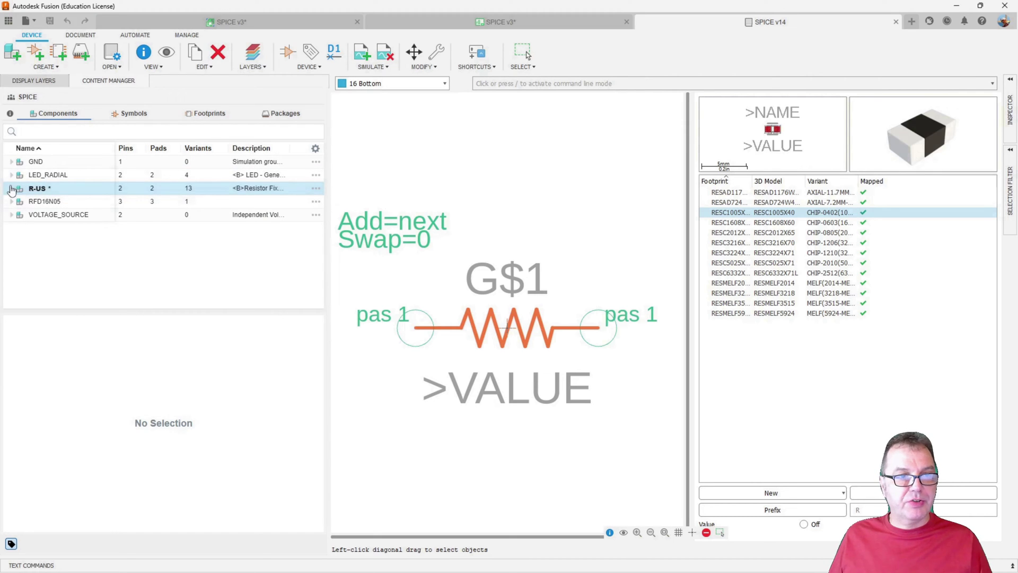
click(11, 189)
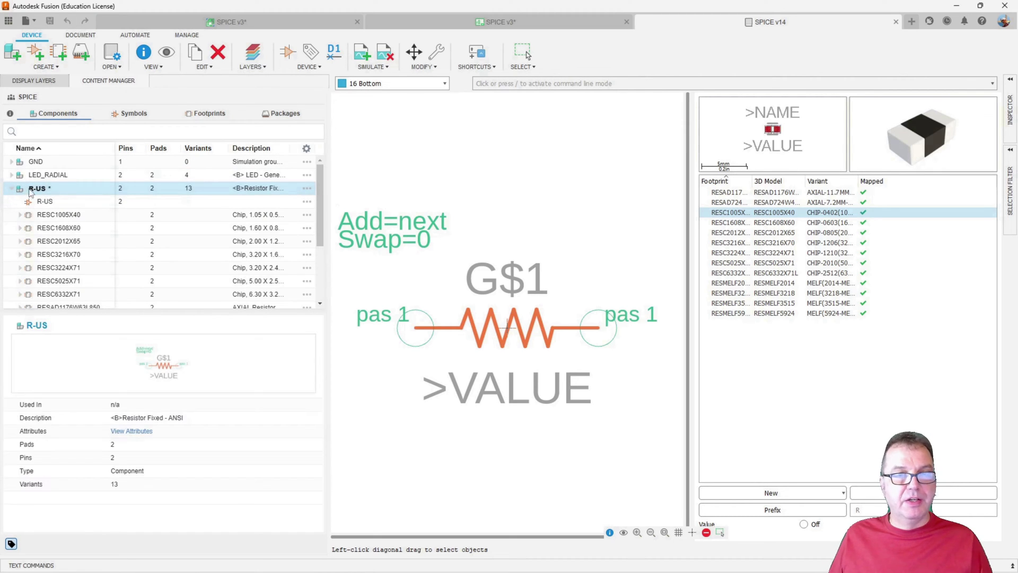
- Add an R: Resistor SPICE model with mapped pins to R-US and save the library as v15
click(362, 56)
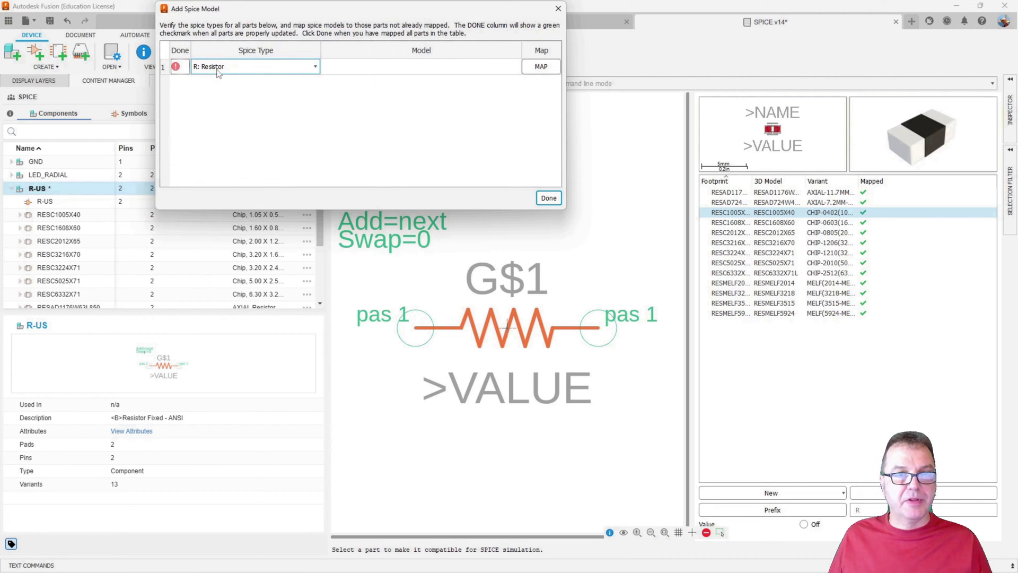
click(316, 67)
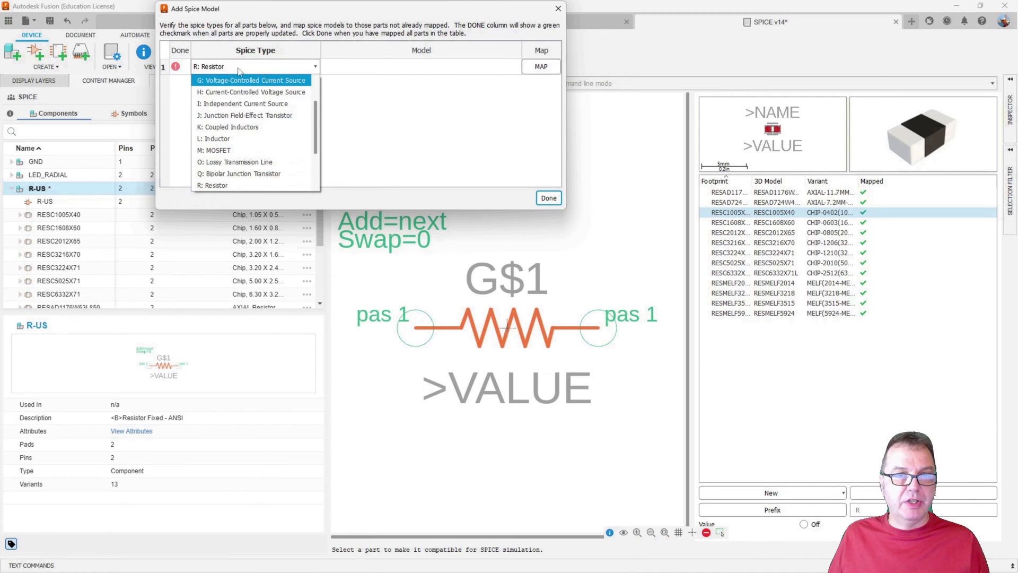
click(211, 185)
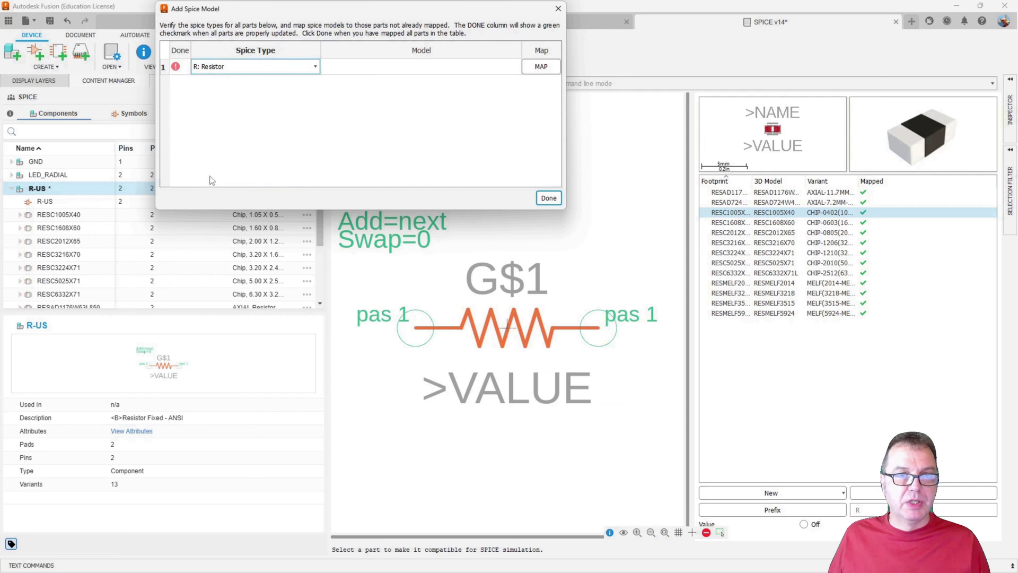
click(540, 67)
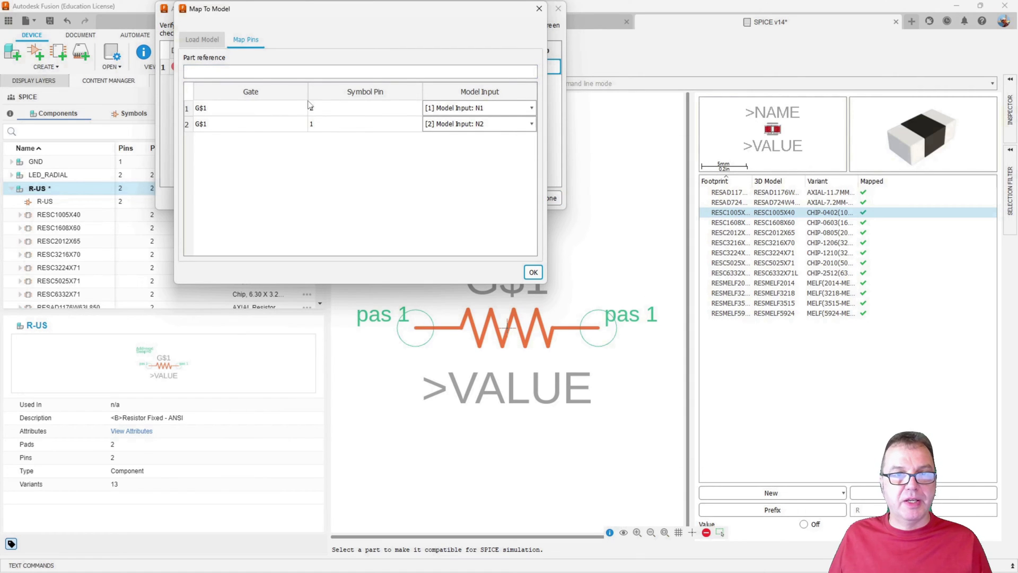
click(536, 275)
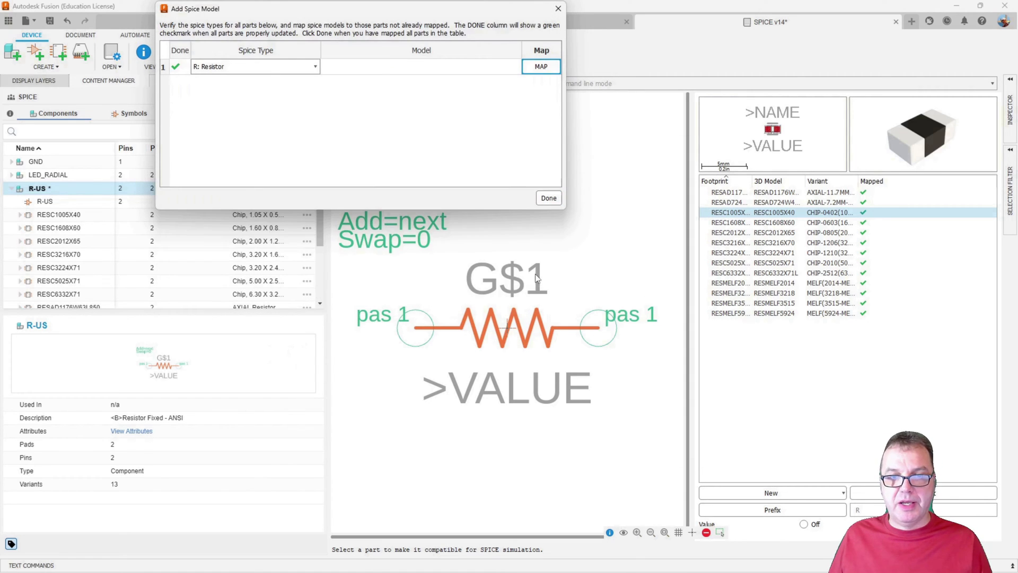
click(551, 198)
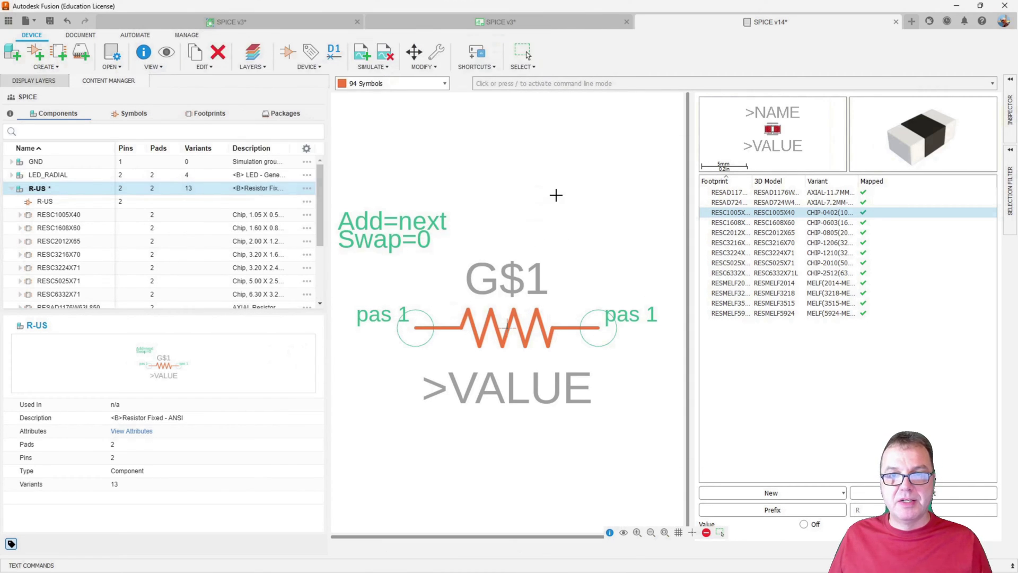
click(50, 21)
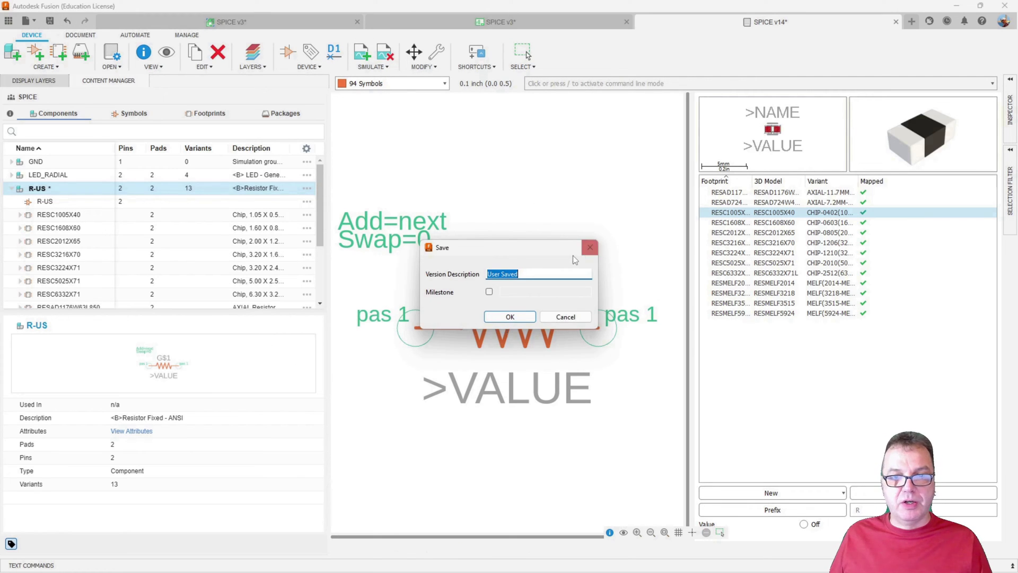
click(523, 316)
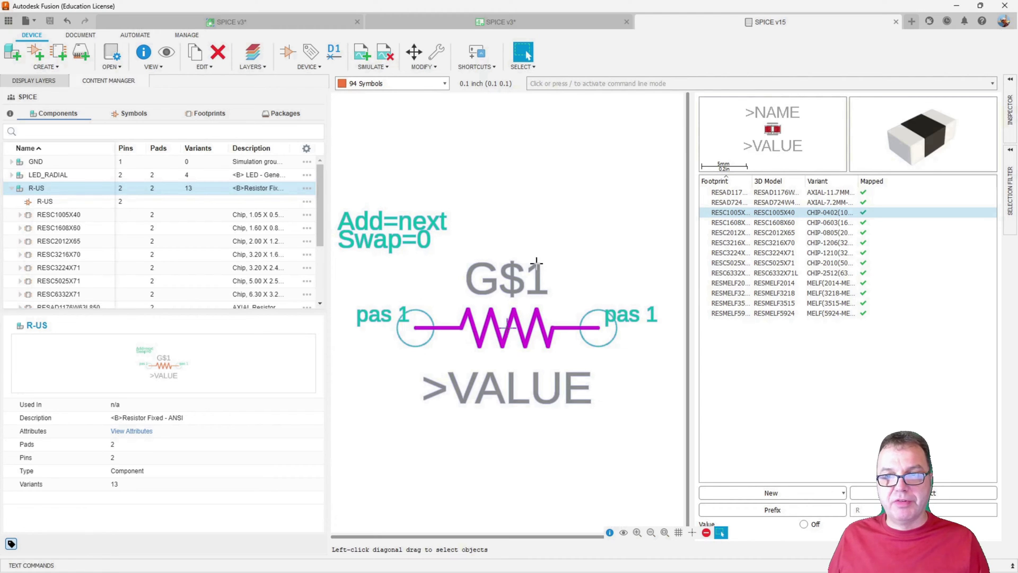
- Close the library and map V1's + and − pins to independent voltage source inputs N+ and N−
click(896, 22)
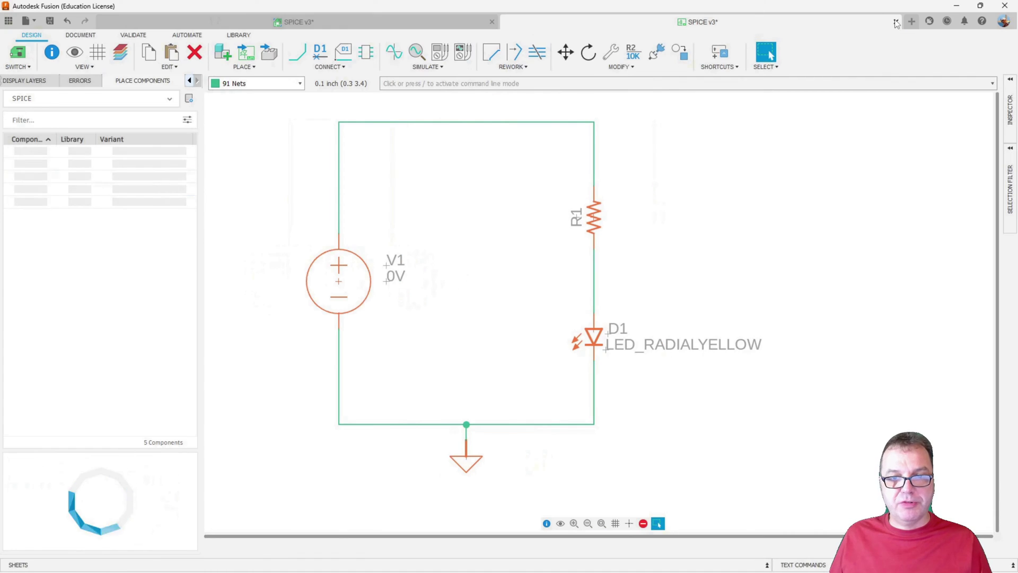
right_click(338, 284)
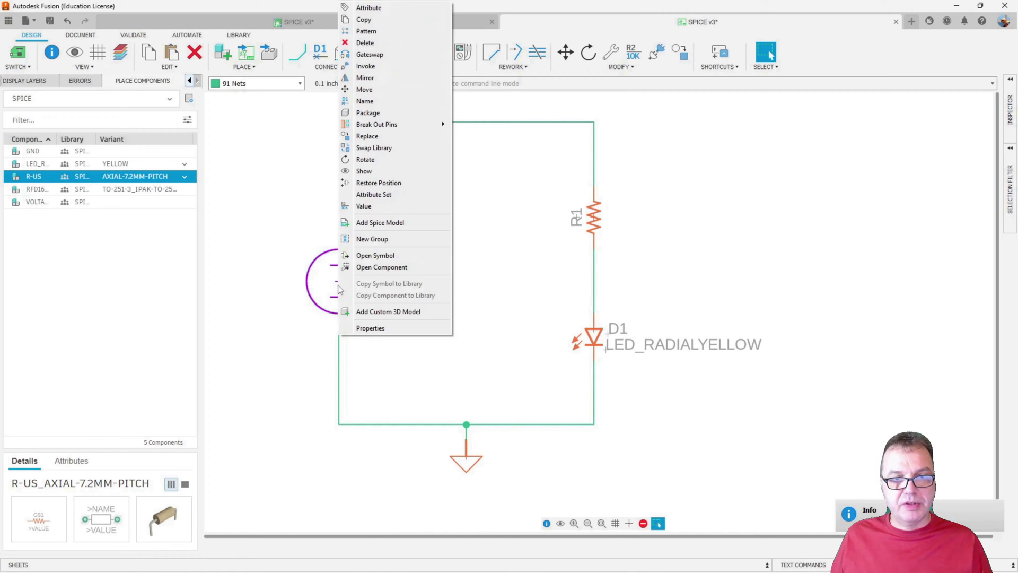
click(363, 222)
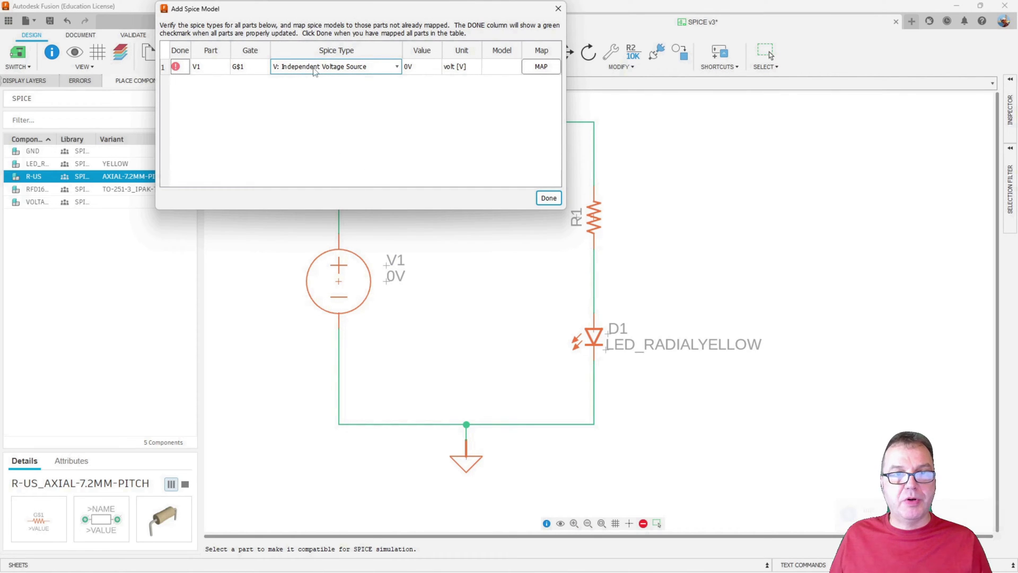
click(540, 68)
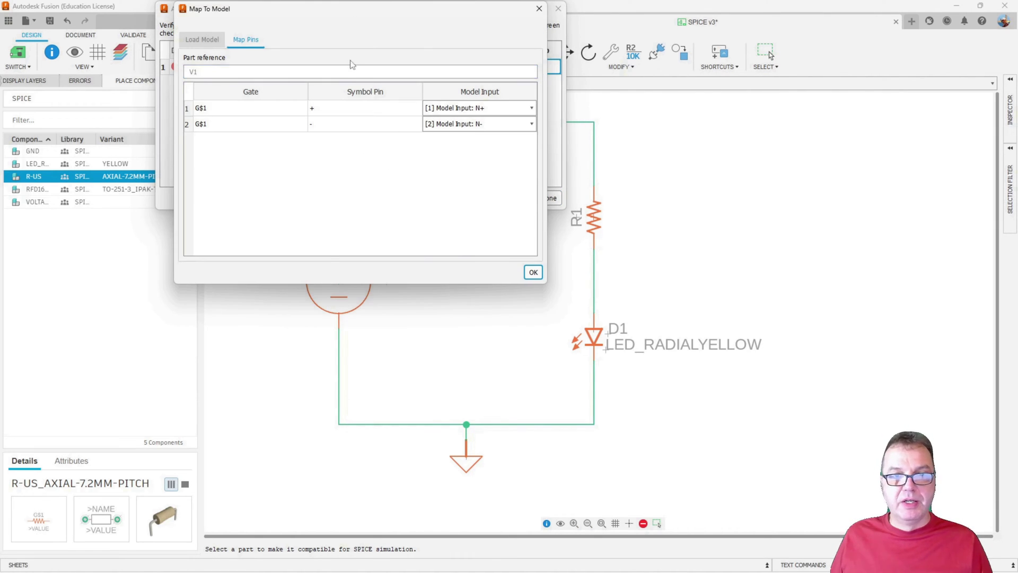
drag(356, 9, 648, 29)
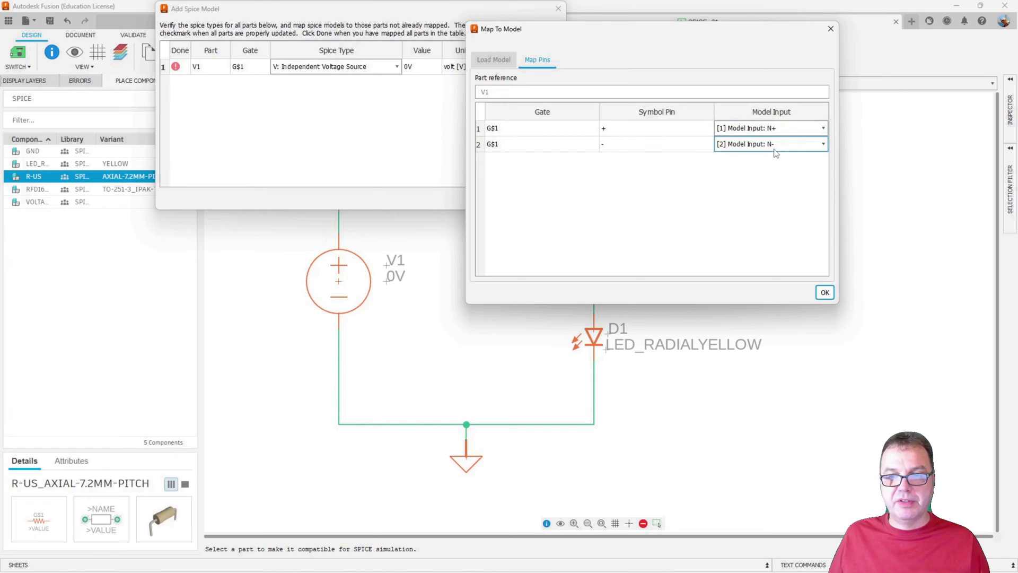
click(825, 292)
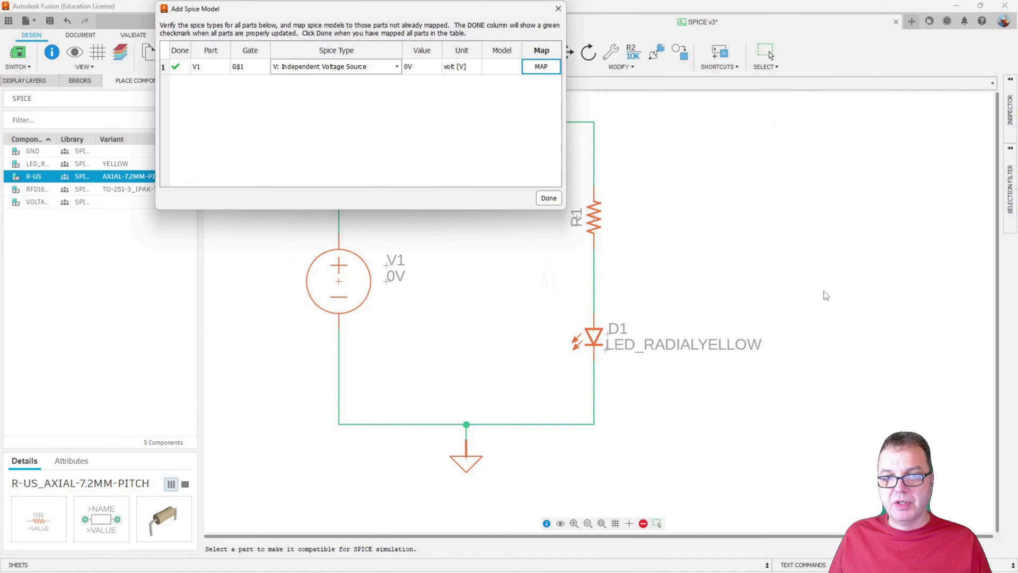
click(544, 200)
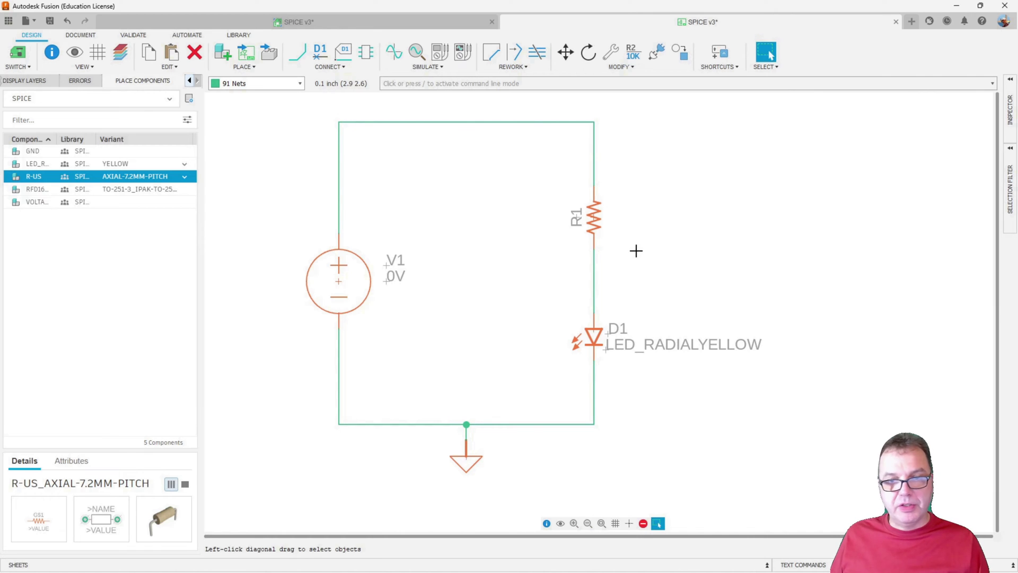
- Start a SPICE model for LED D1 and bring up mapping on its Diode row
right_click(597, 330)
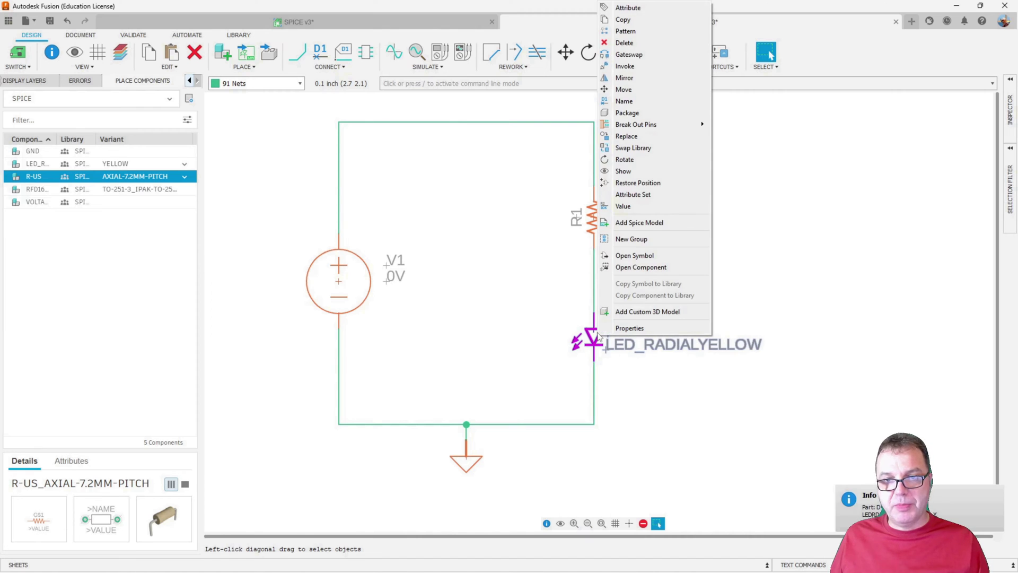
click(623, 226)
drag(582, 121, 378, 104)
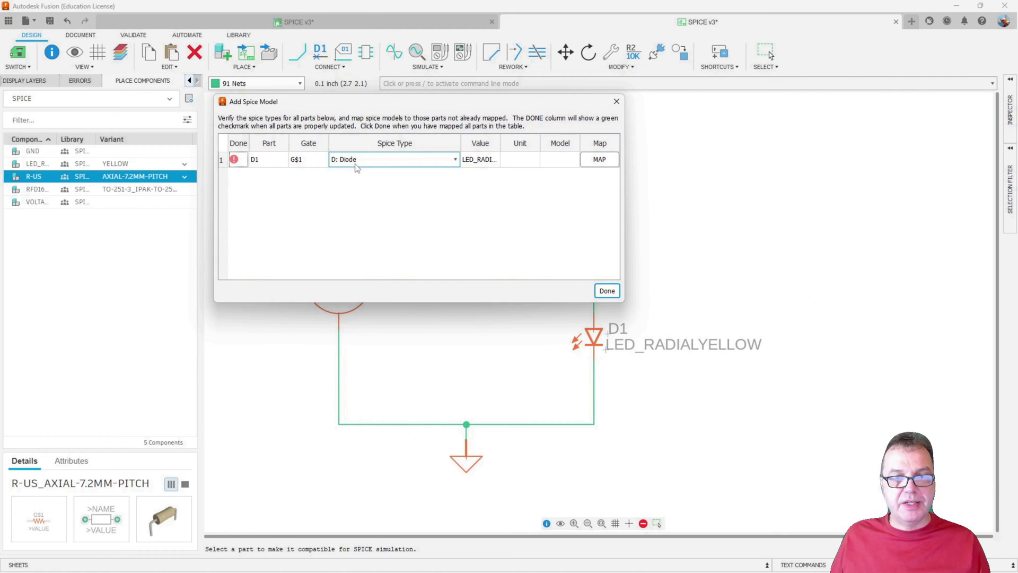
click(599, 159)
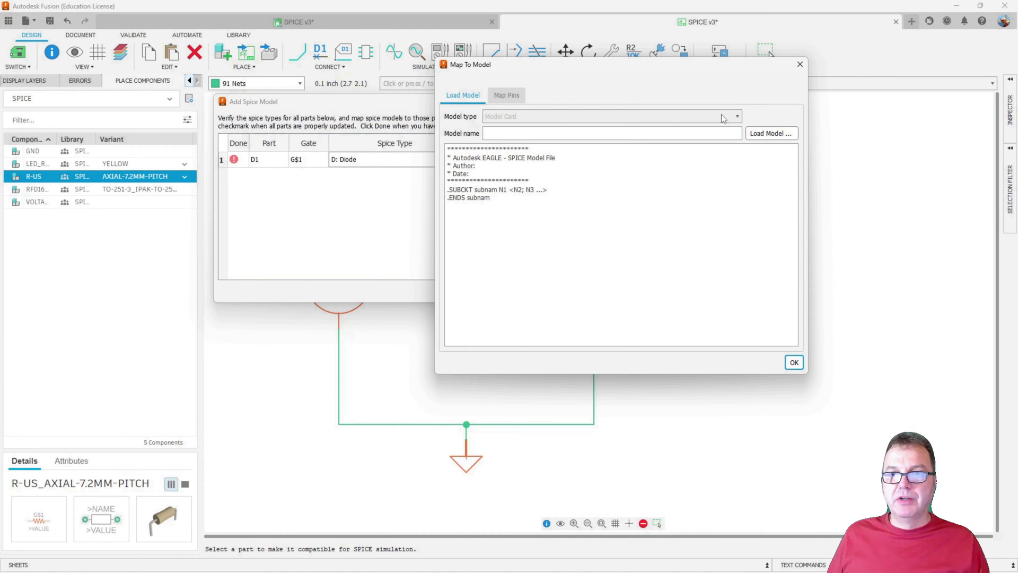
- Load the DMOD.mdl model from the spice/examples folder for D1
click(765, 134)
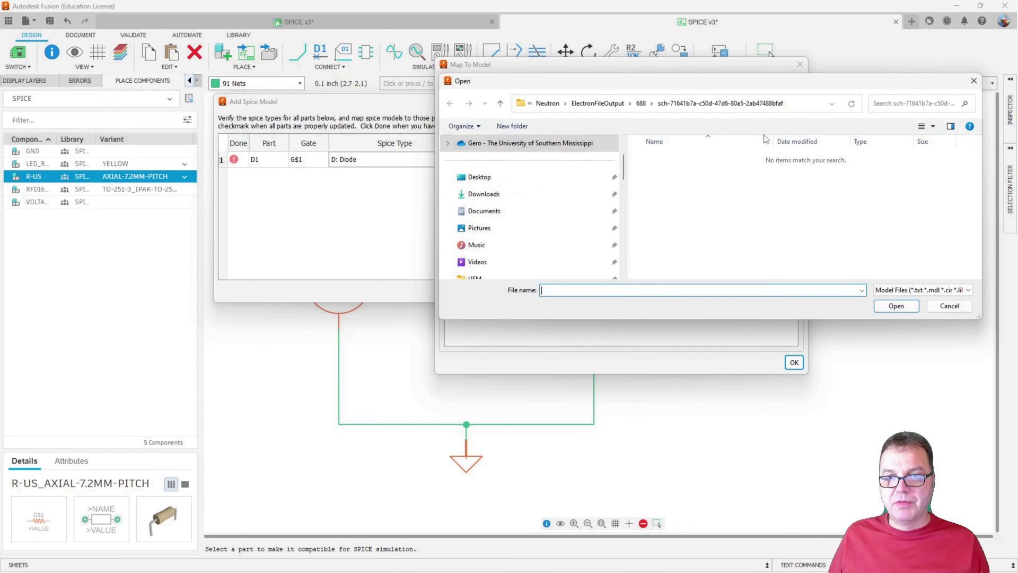
drag(730, 77, 511, 53)
scroll(300, 213, down, 6)
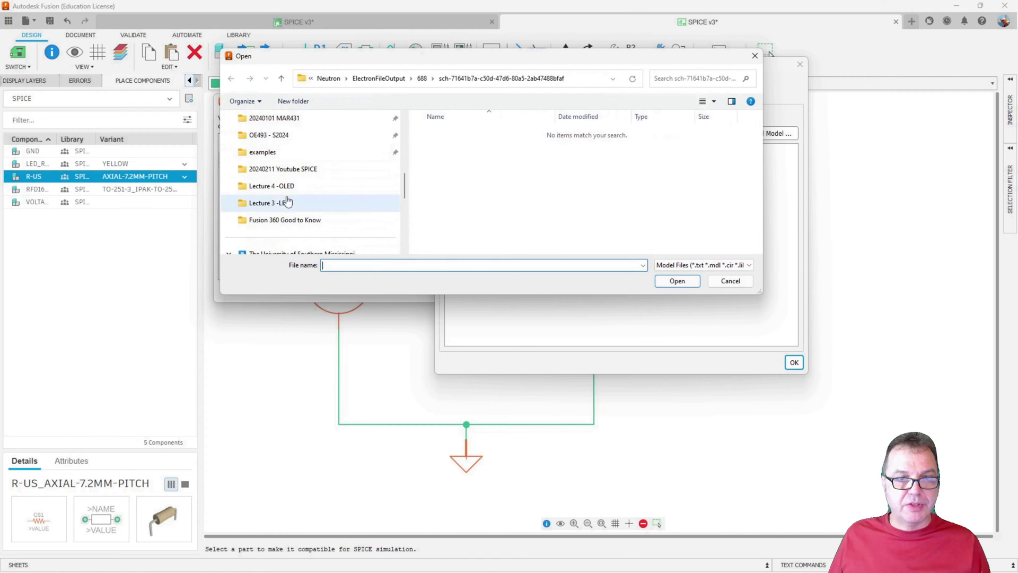
click(262, 153)
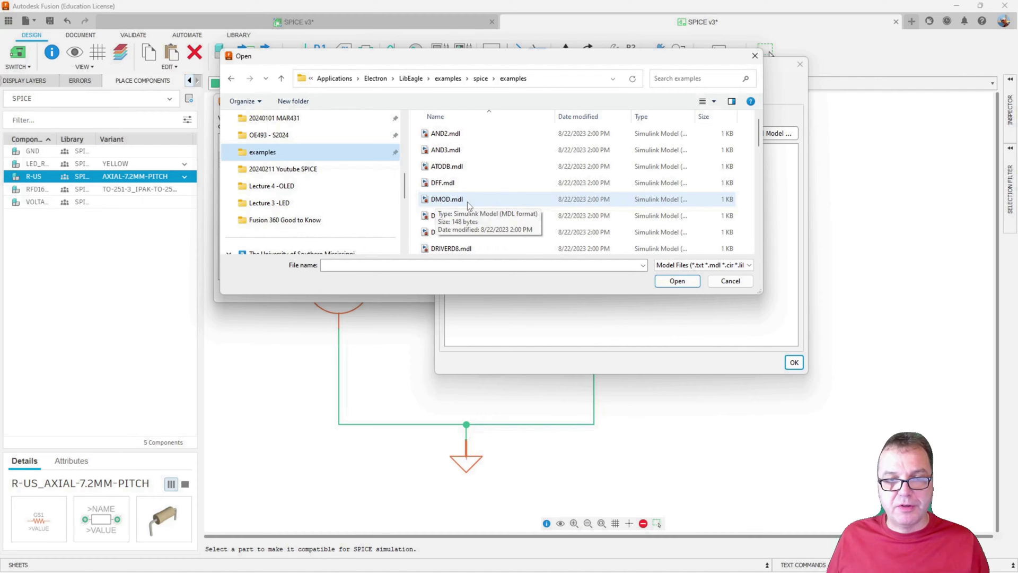
double_click(436, 200)
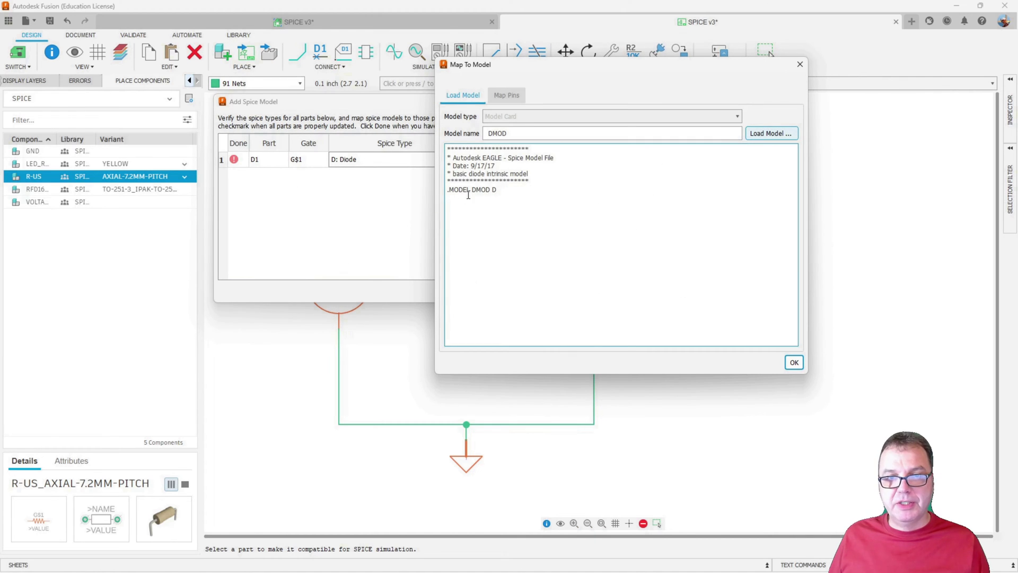
- Map D1's cathode C to N- and anode A to N+ and confirm
click(792, 366)
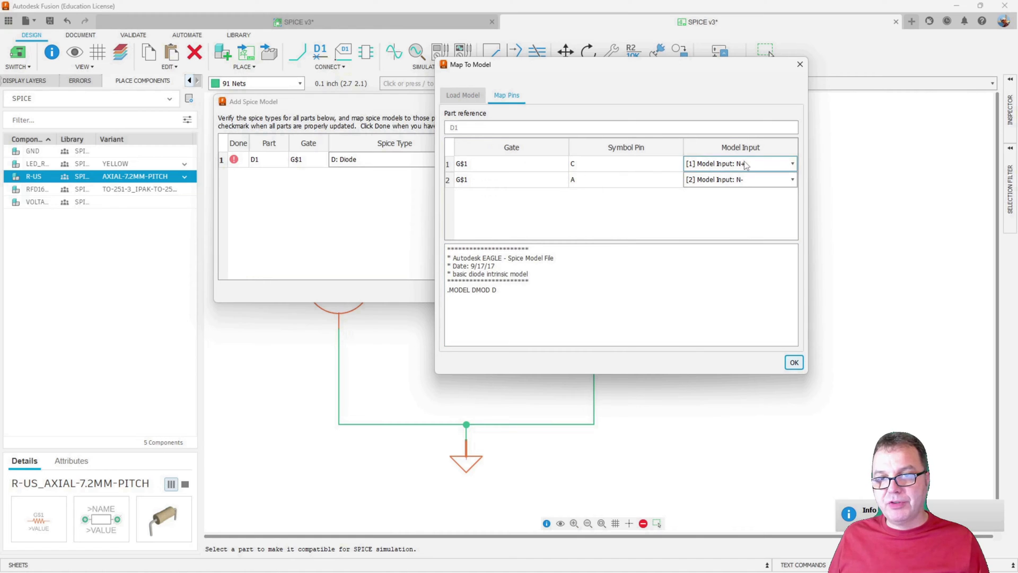
click(713, 168)
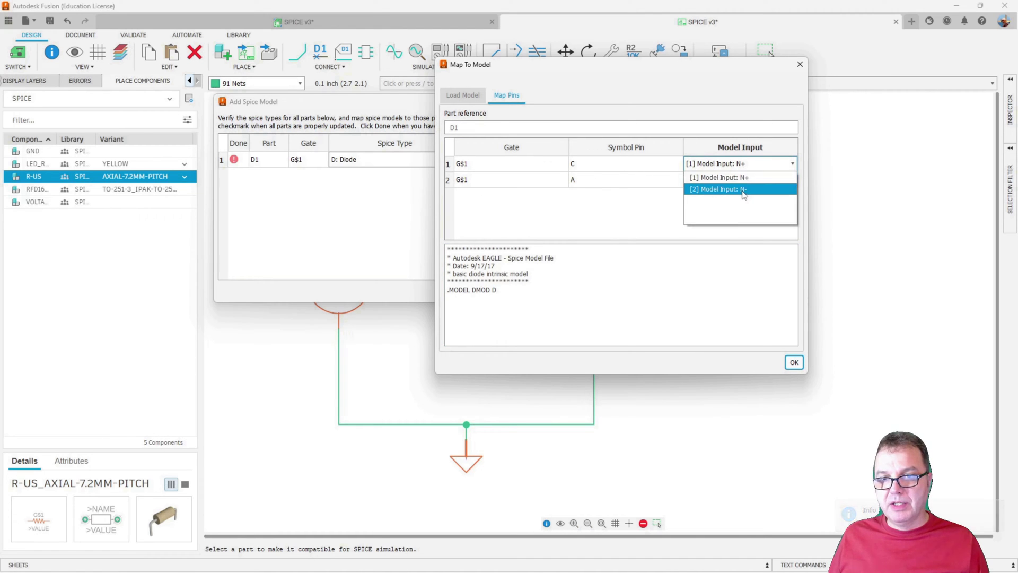
click(740, 190)
click(721, 182)
click(731, 196)
click(794, 364)
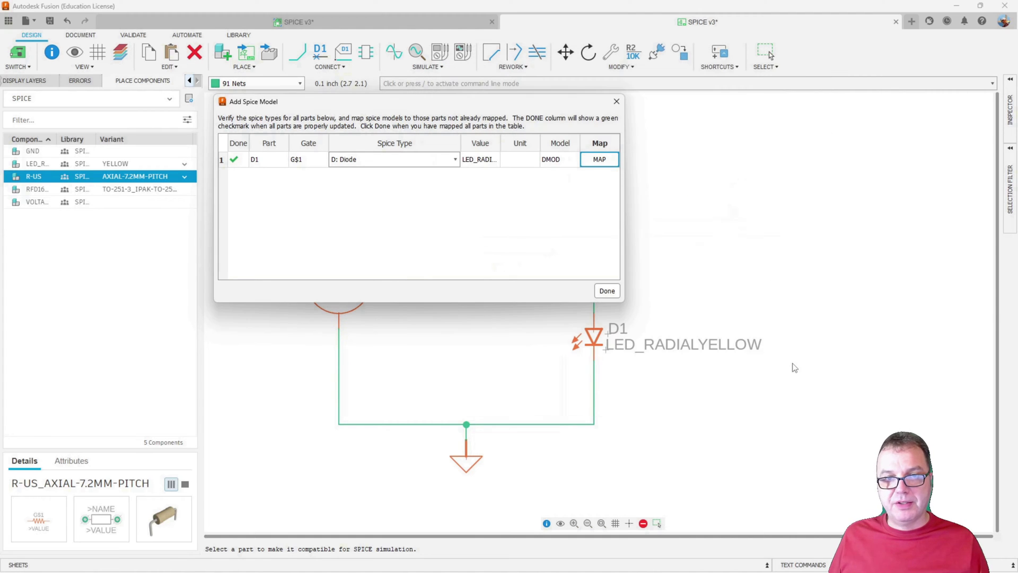
- Finish D1's model, then give V1 a sinusoidal transient SIN(2.5 2.5 1 0 0)
click(606, 290)
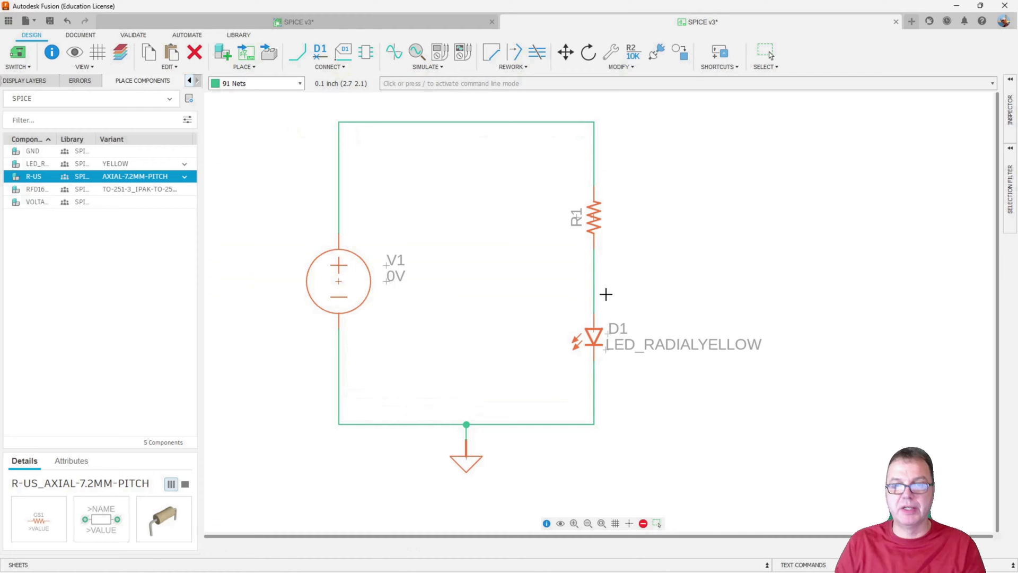
key(Escape)
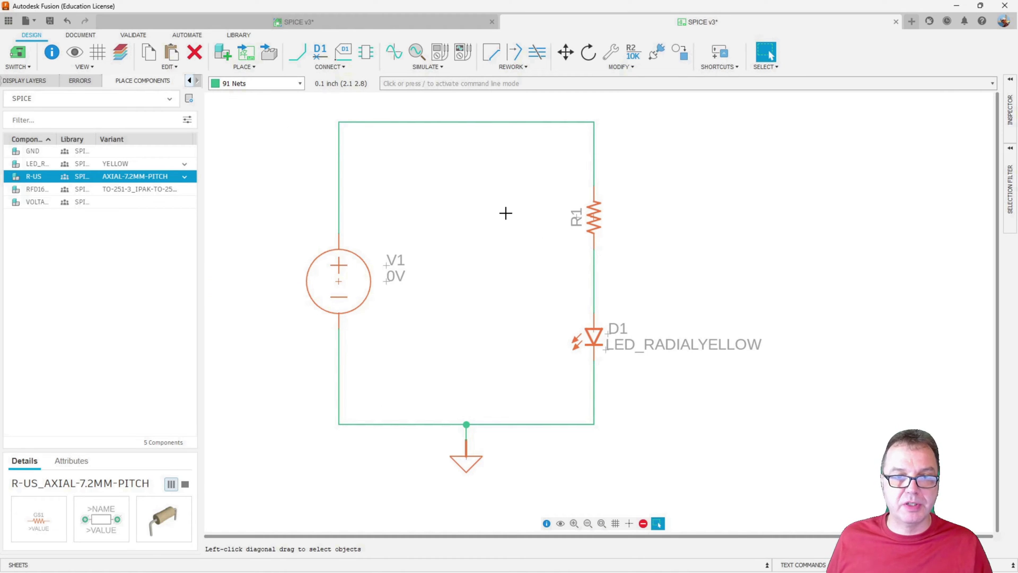
right_click(339, 283)
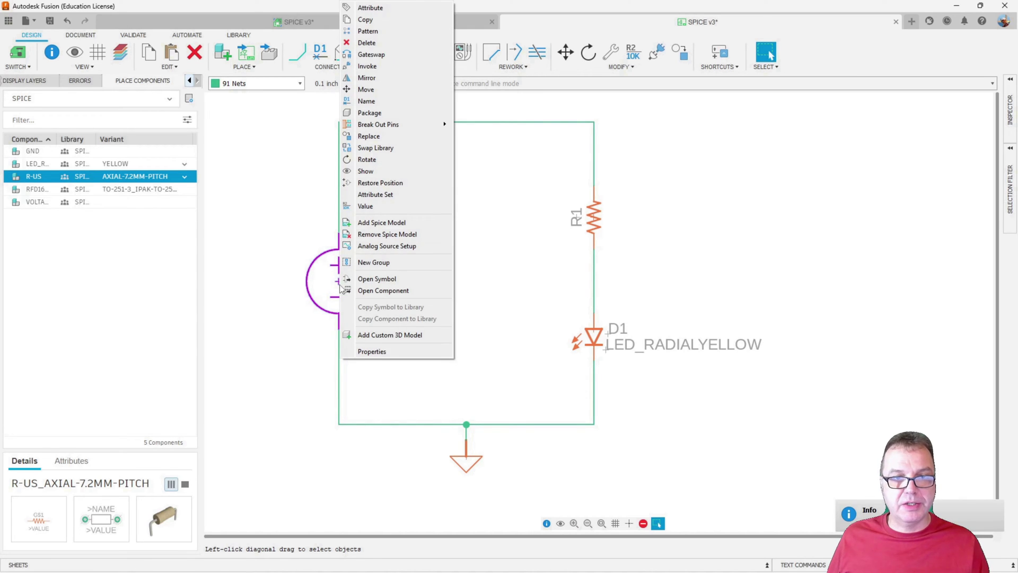
click(368, 246)
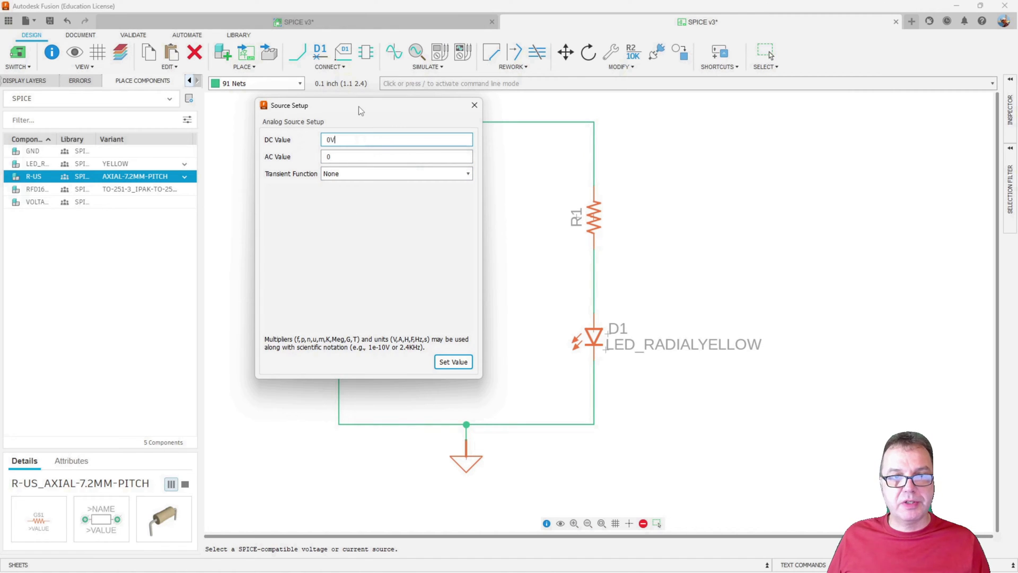
drag(360, 110, 342, 130)
click(340, 195)
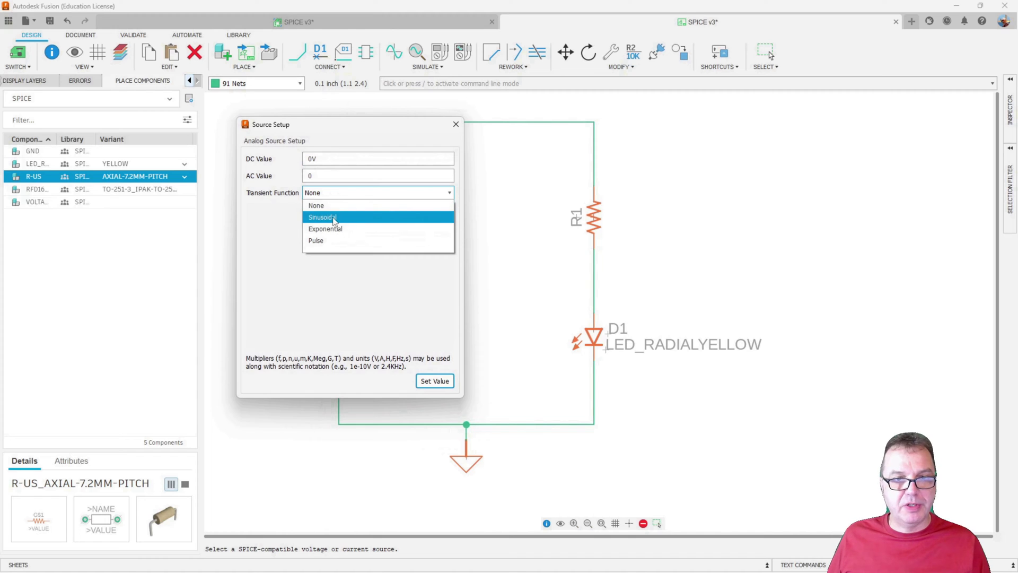
click(334, 217)
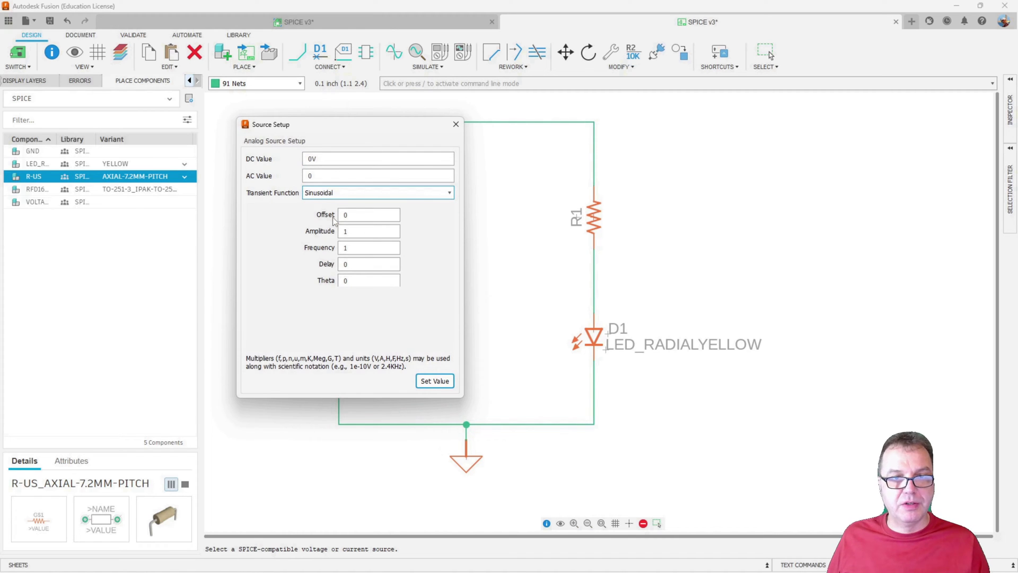
double_click(358, 234)
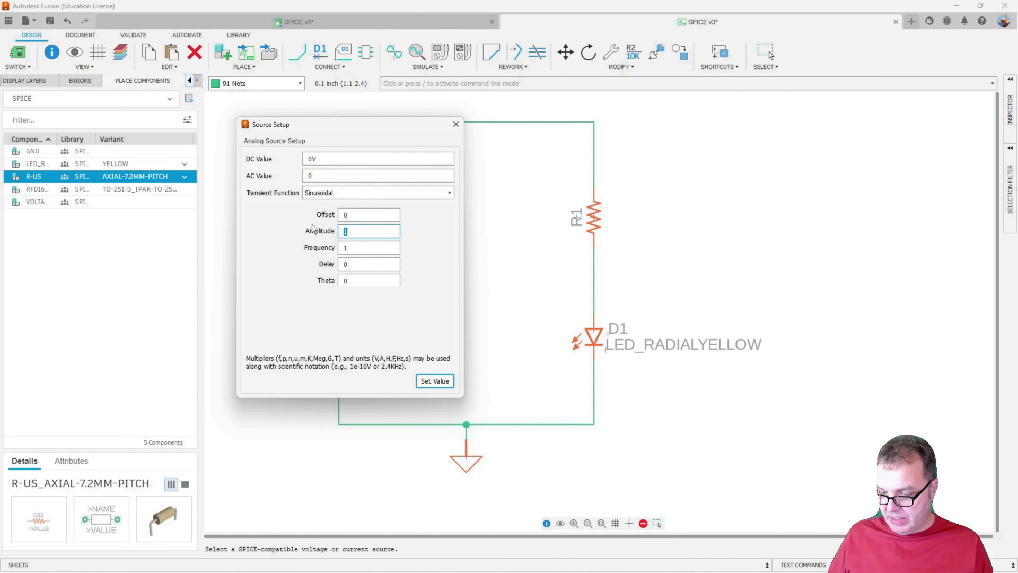
text(2.5)
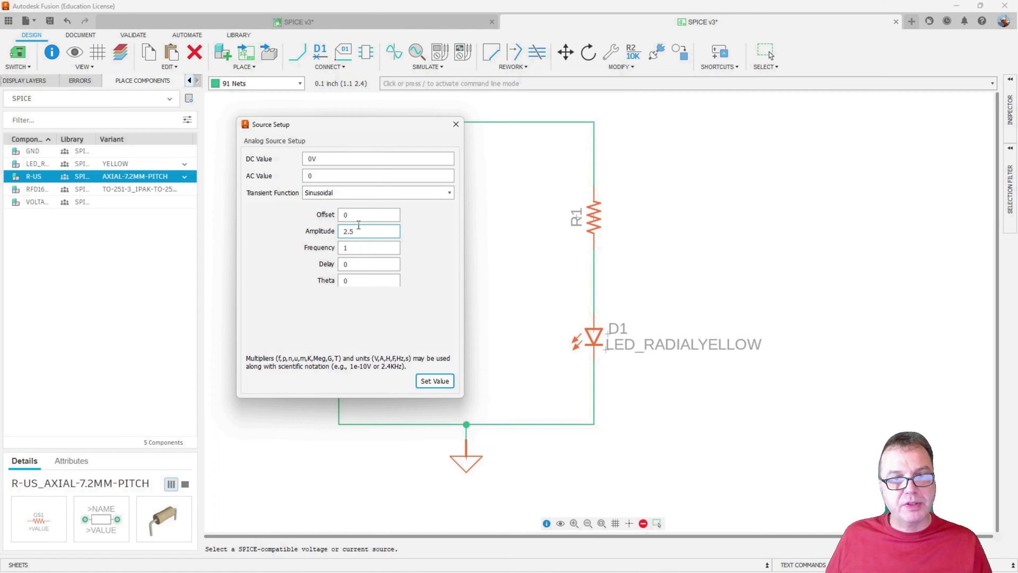
key(shift+Tab)
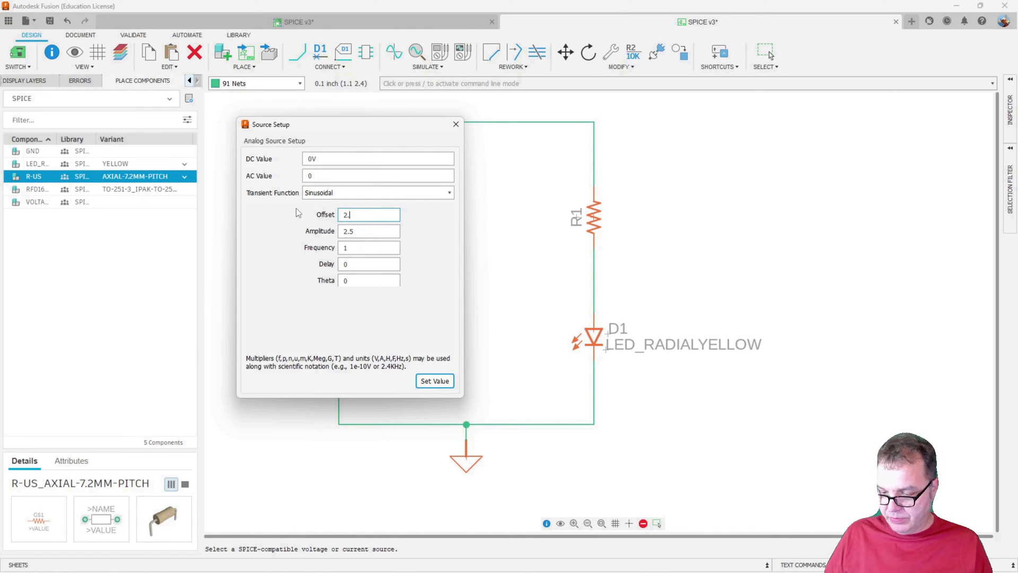
click(434, 381)
key(Escape)
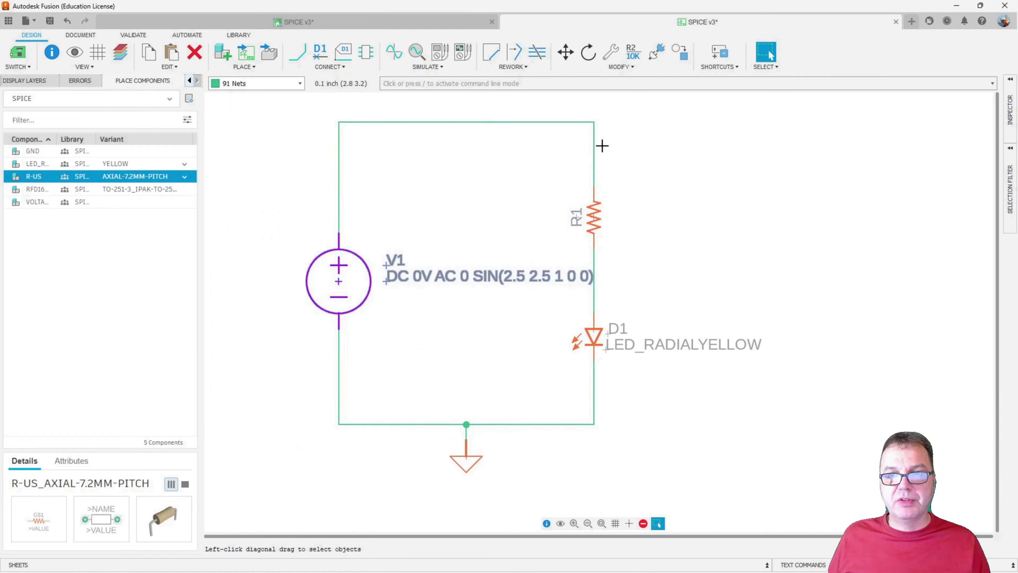
- Change resistor R1's value to 250
click(634, 52)
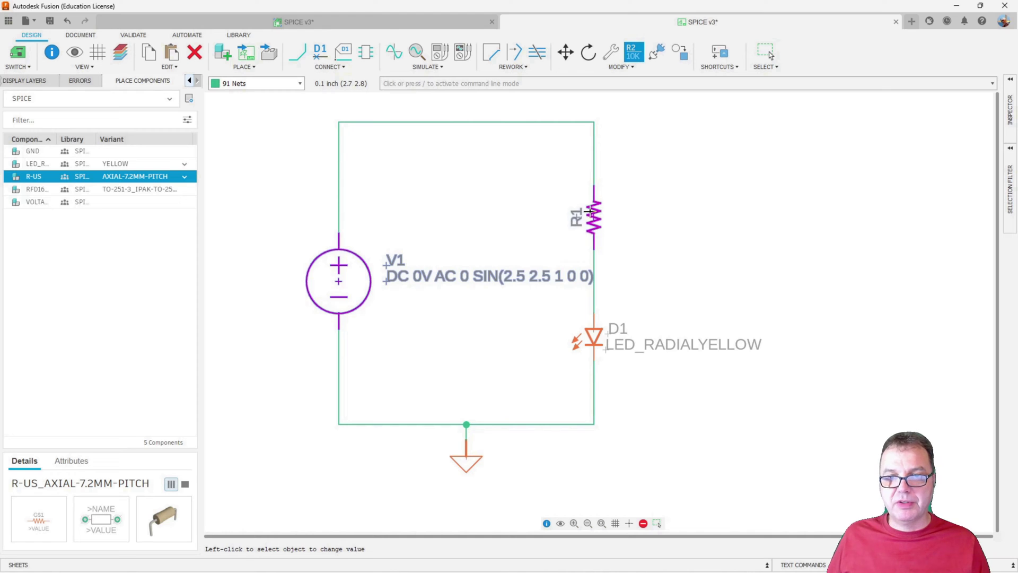
click(592, 214)
text(250)
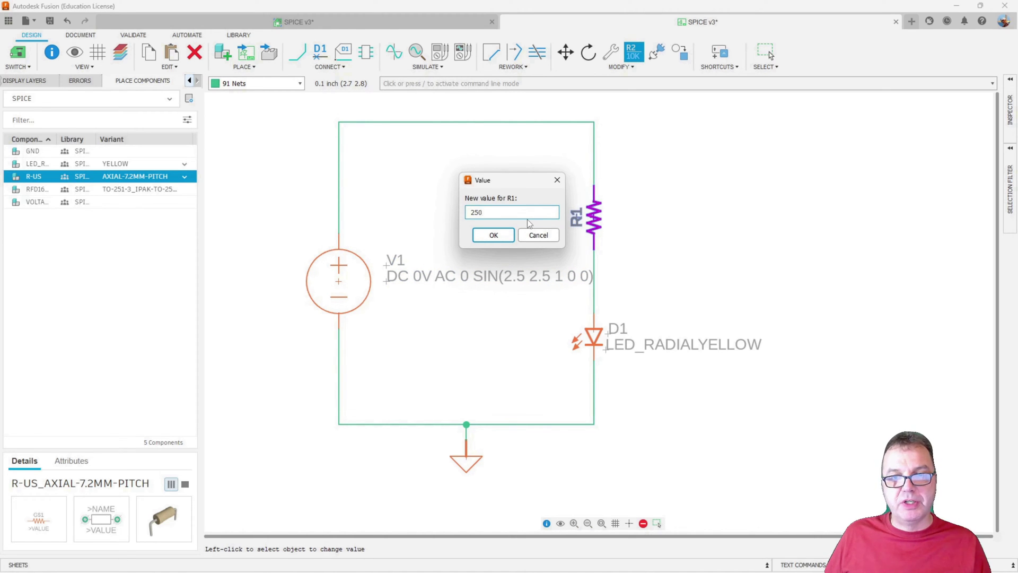
key(Return)
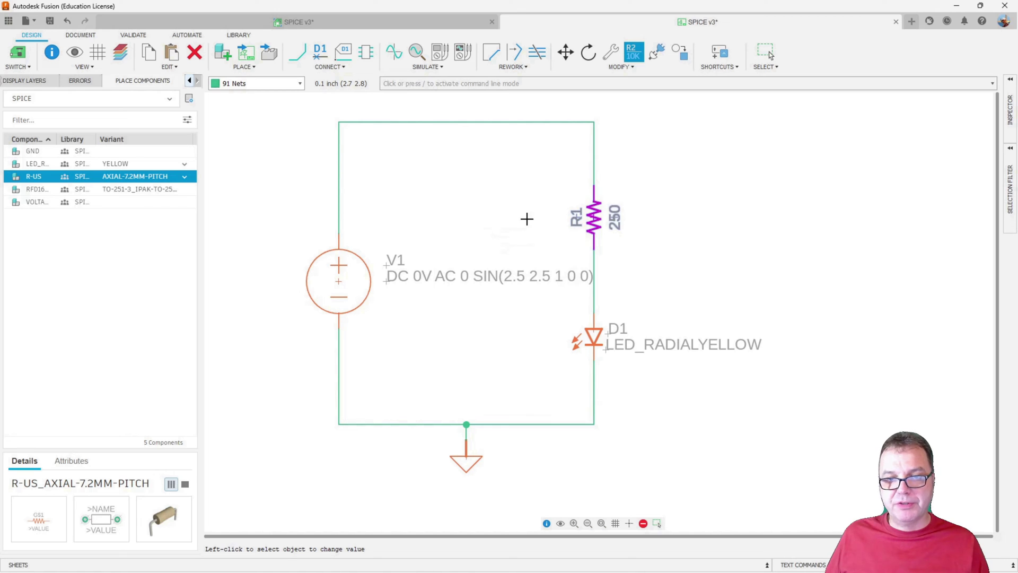
- Try the simulation, then place voltage probe V(N$2) on the R1–D1 net
click(395, 53)
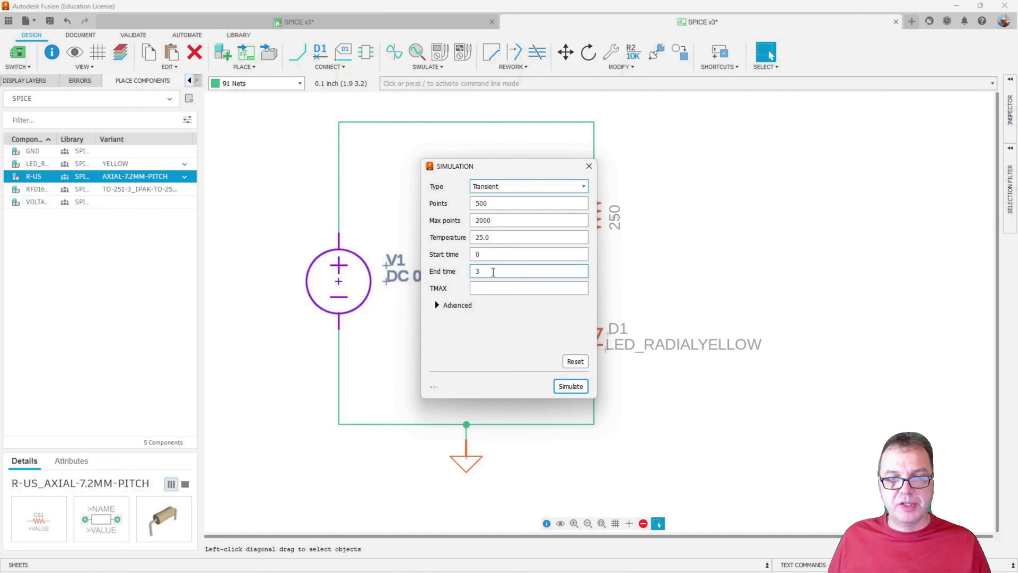
click(569, 386)
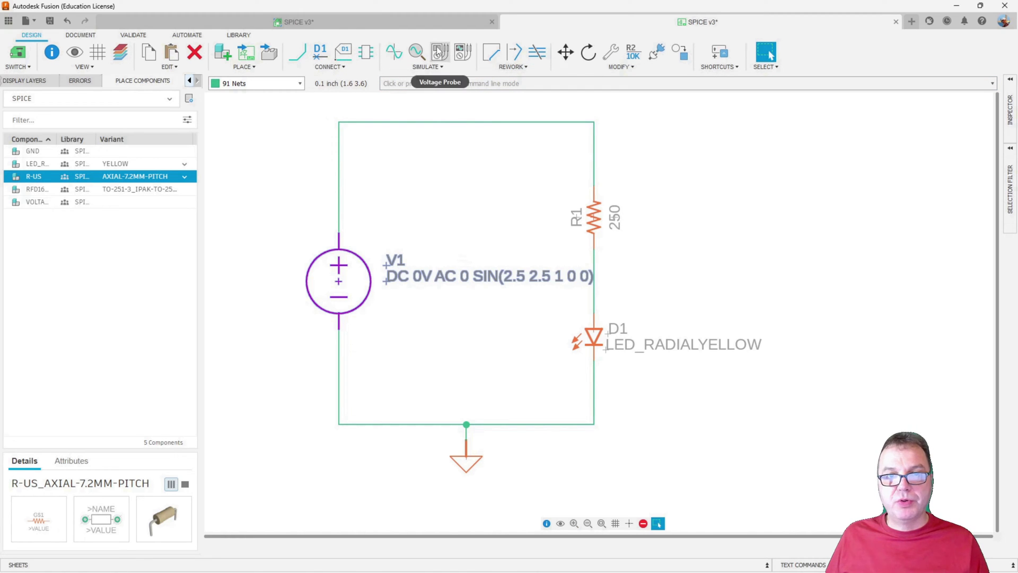
click(439, 52)
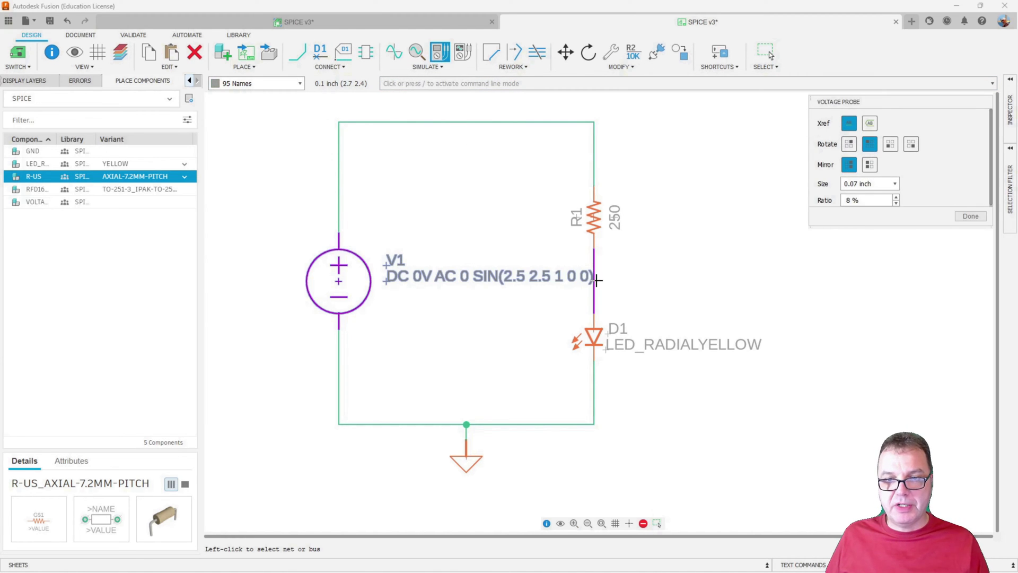
click(595, 281)
click(674, 249)
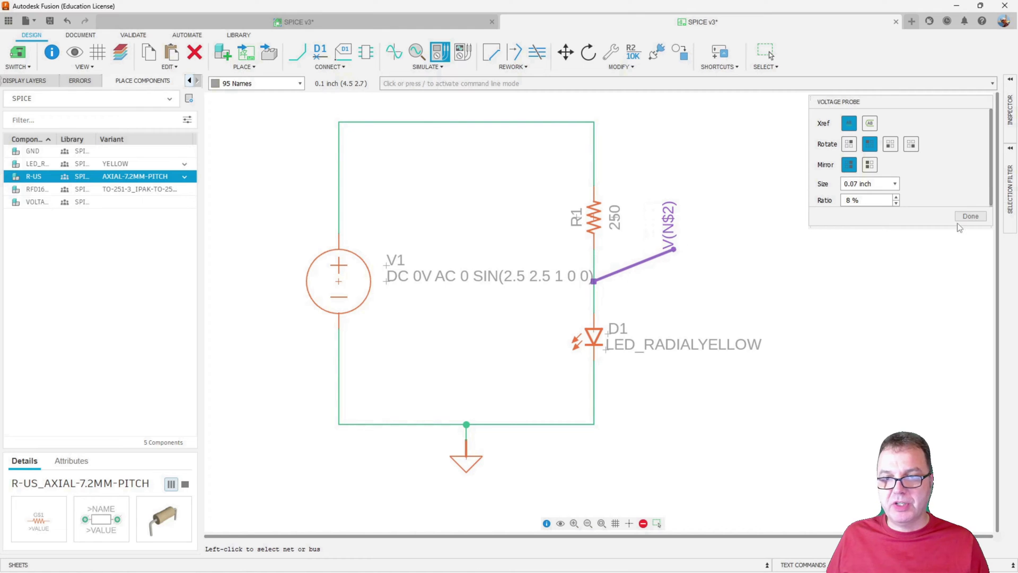
click(970, 216)
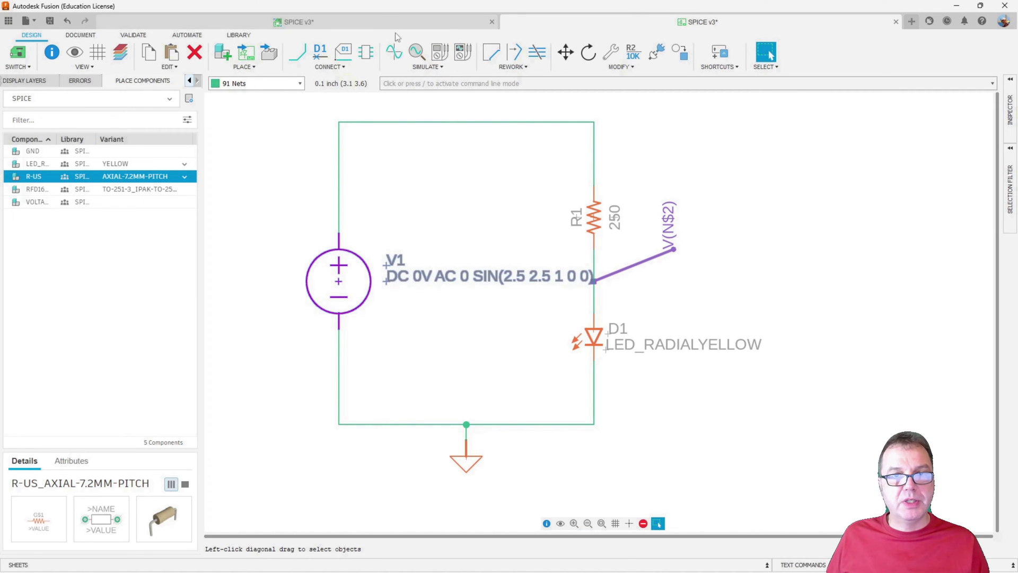
click(398, 49)
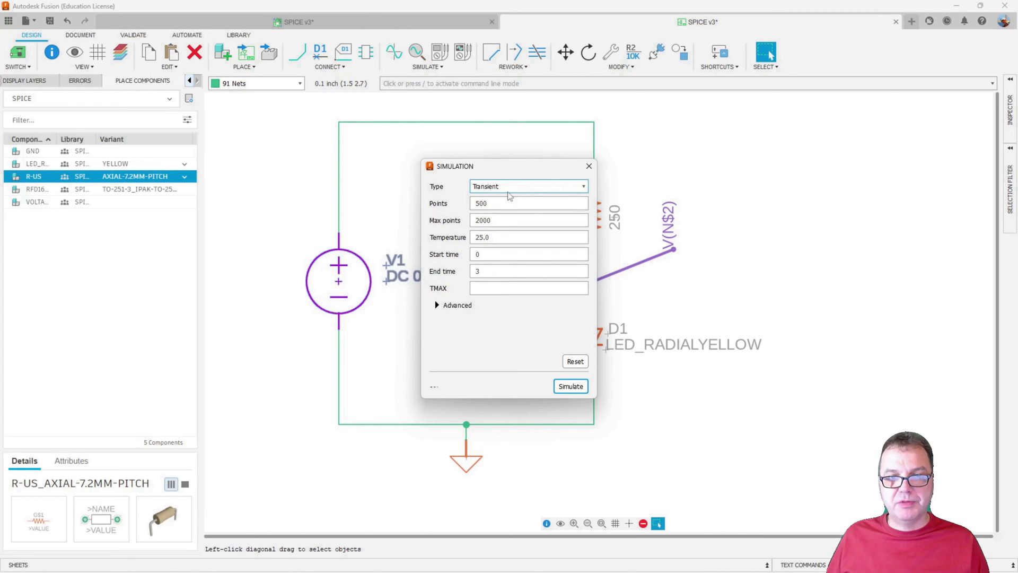
- Review the transient start and end times and run the simulation
click(496, 255)
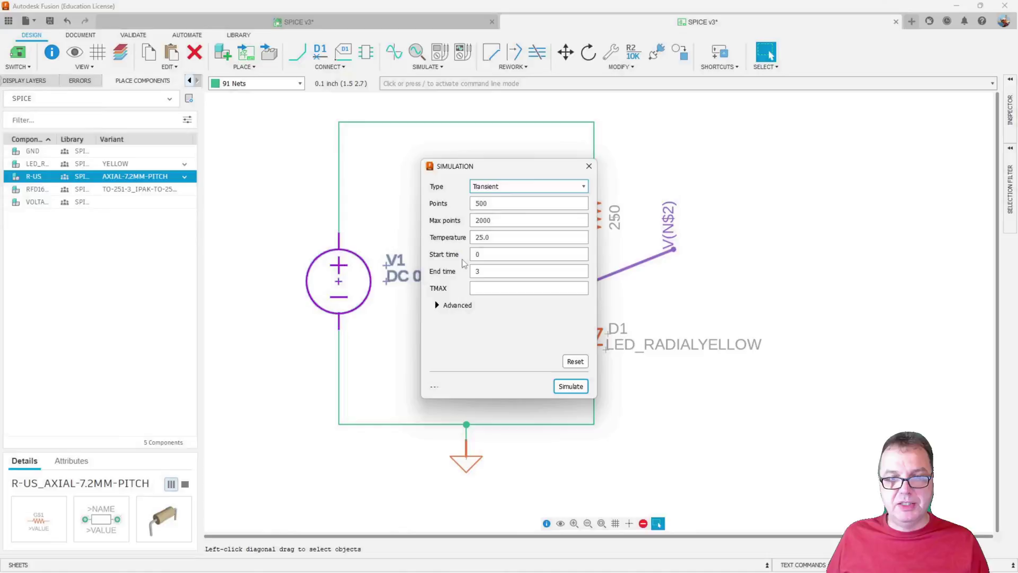
click(488, 275)
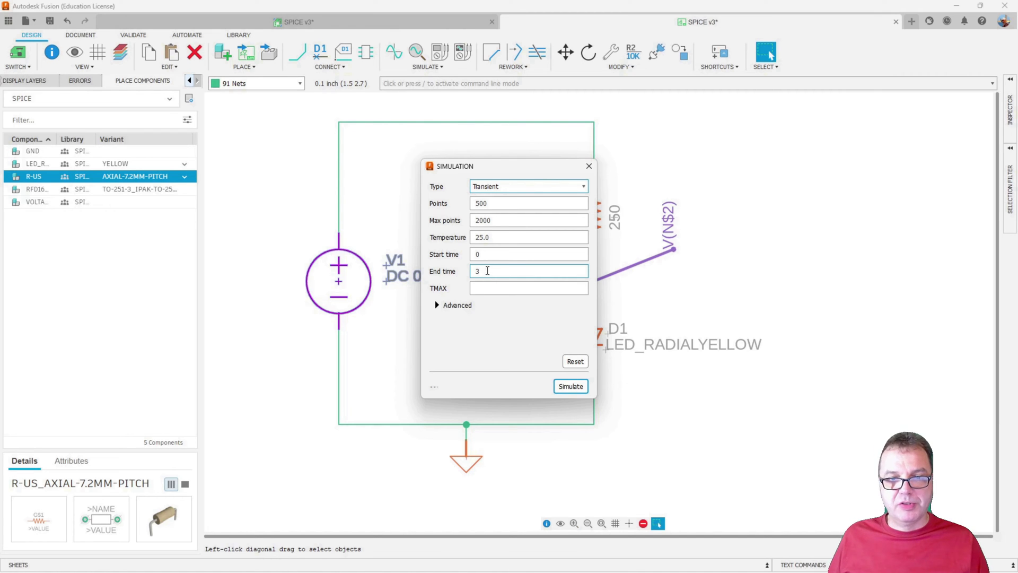
click(479, 254)
click(483, 272)
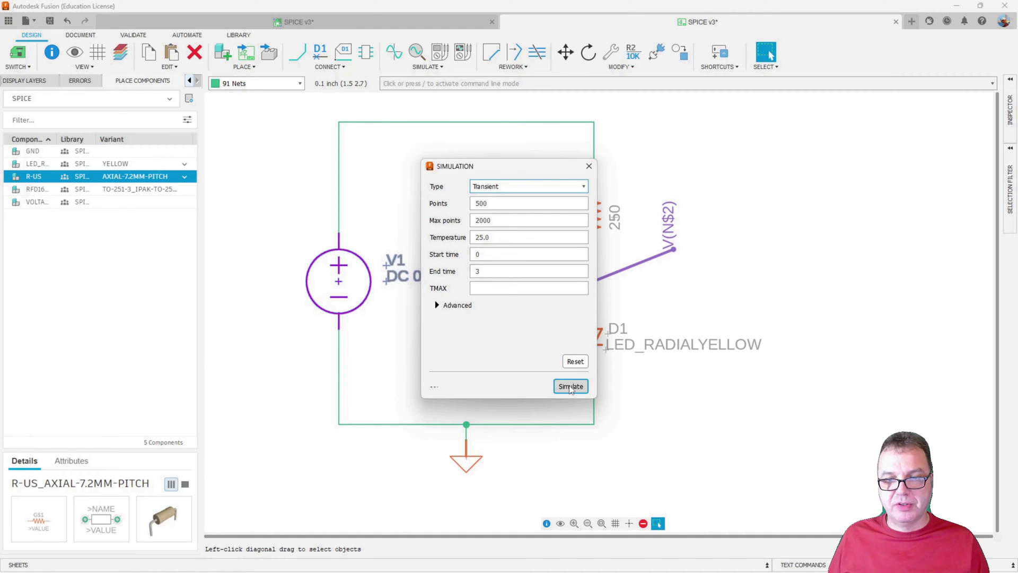
click(569, 388)
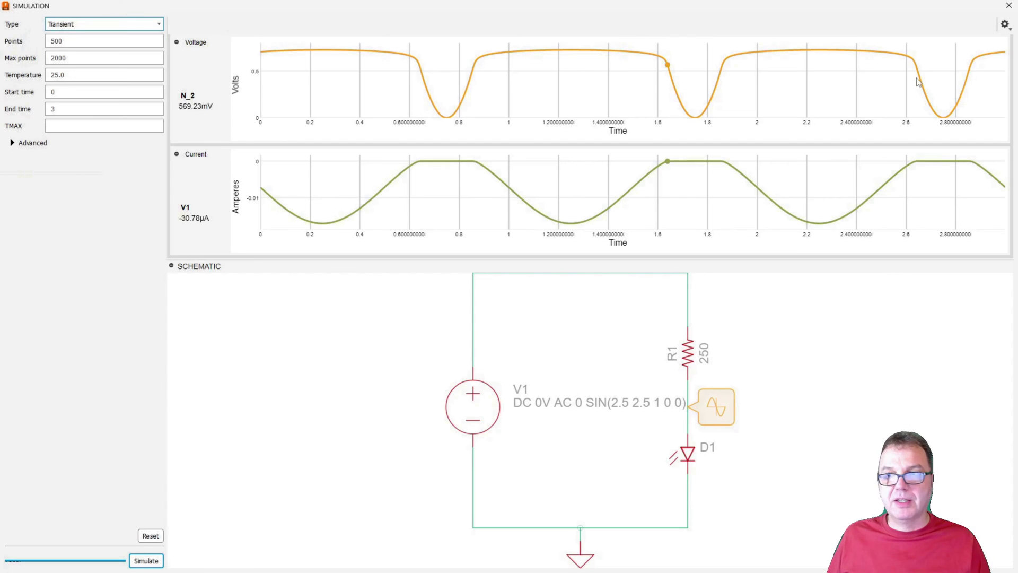
- Resize the results window, collapse the current plot to view N_2 voltage, then close it
drag(940, 7, 587, 109)
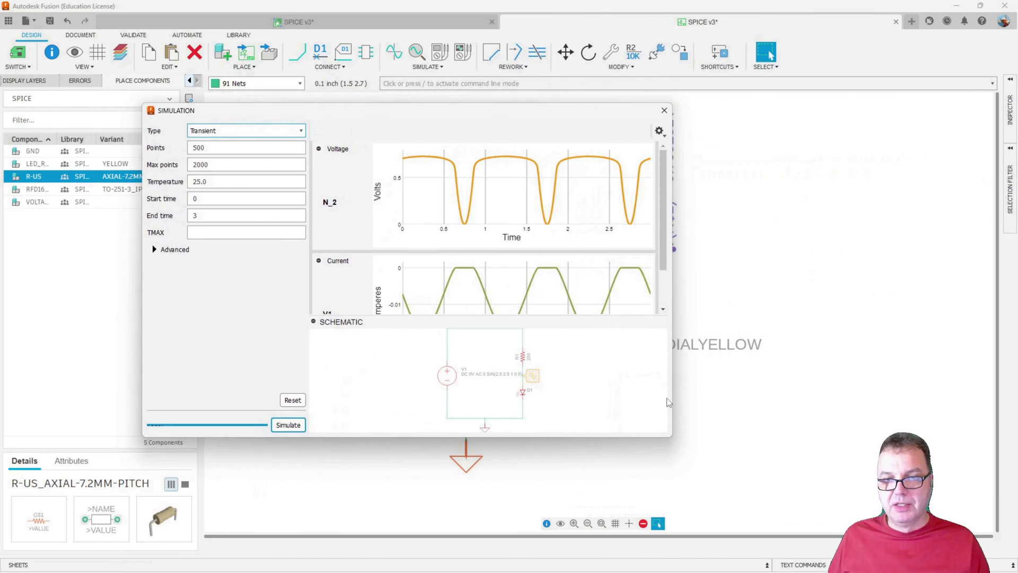
drag(671, 436, 744, 484)
click(318, 261)
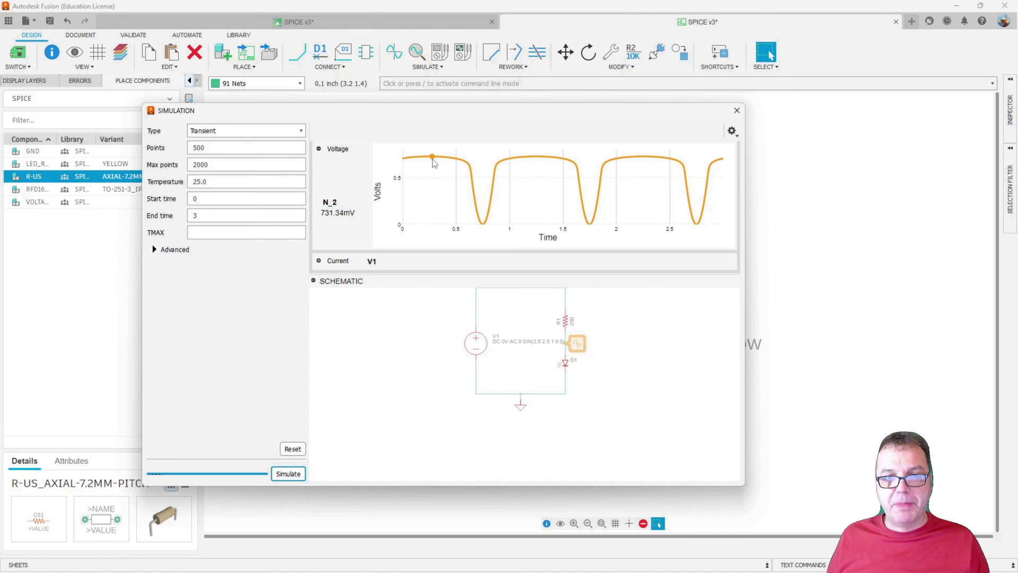
click(738, 111)
- Reopen D1's DMOD model mapping, then switch to the slide of LED model parameters
right_click(594, 338)
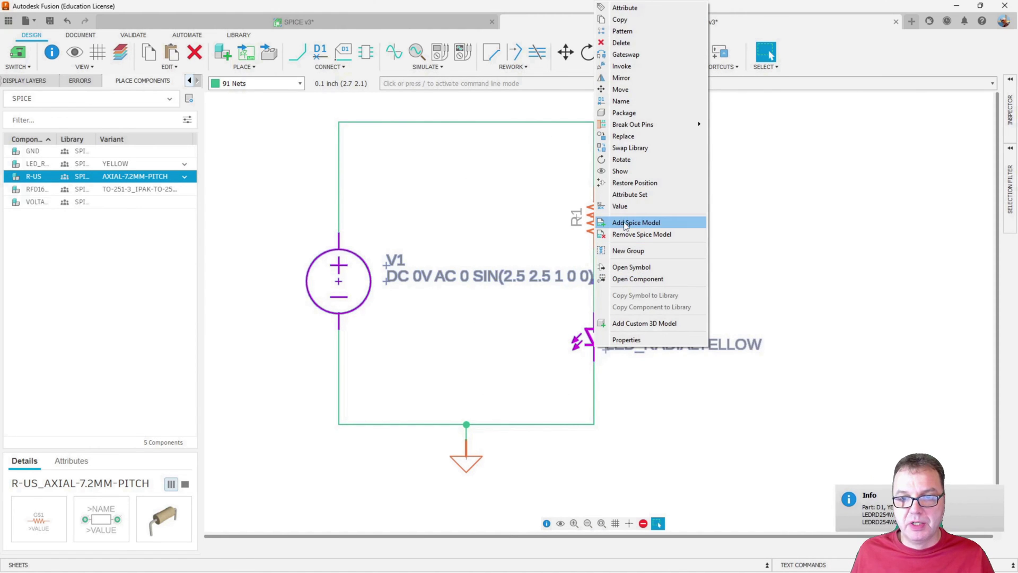
right_click(596, 335)
click(625, 222)
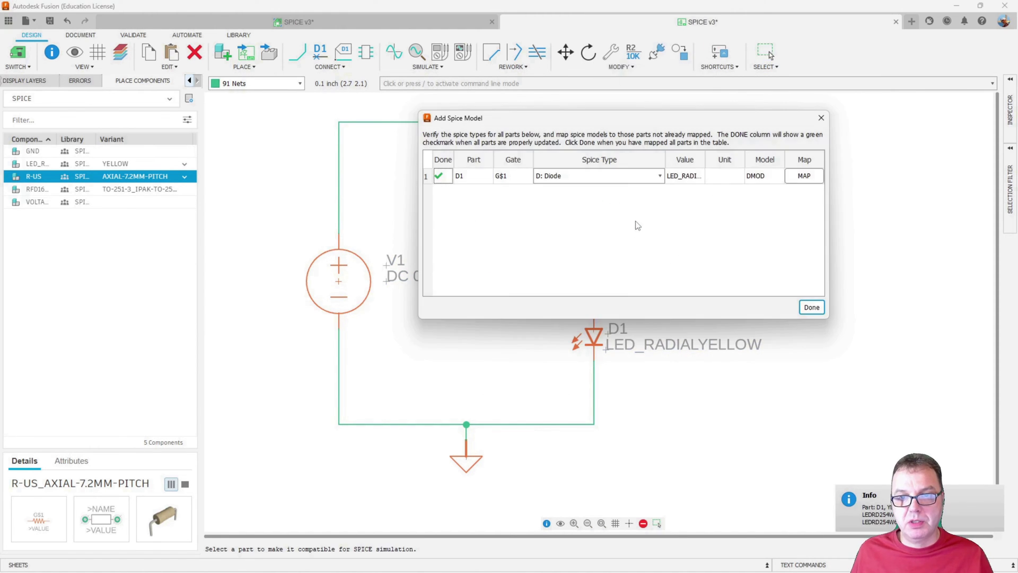
click(804, 177)
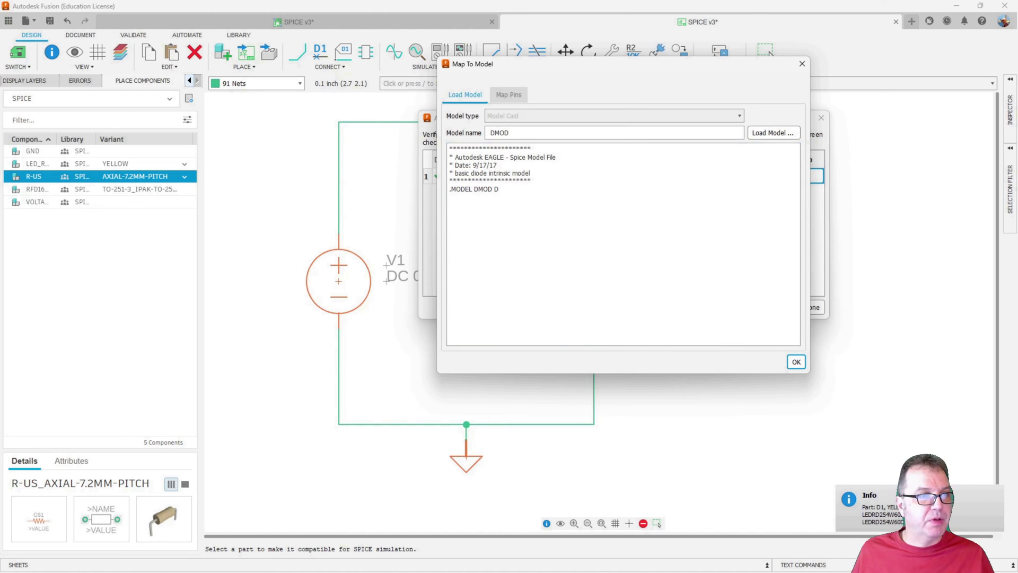
key(alt+Tab)
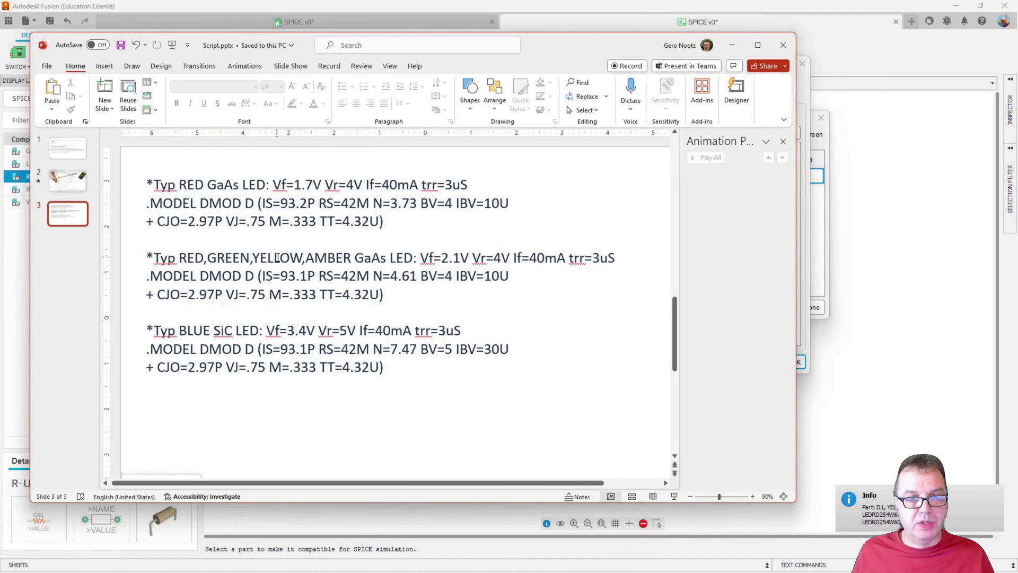
- Copy the yellow LED's parameters following .MODEL DMOD D in PowerPoint, then move PowerPoint aside
drag(258, 275, 385, 298)
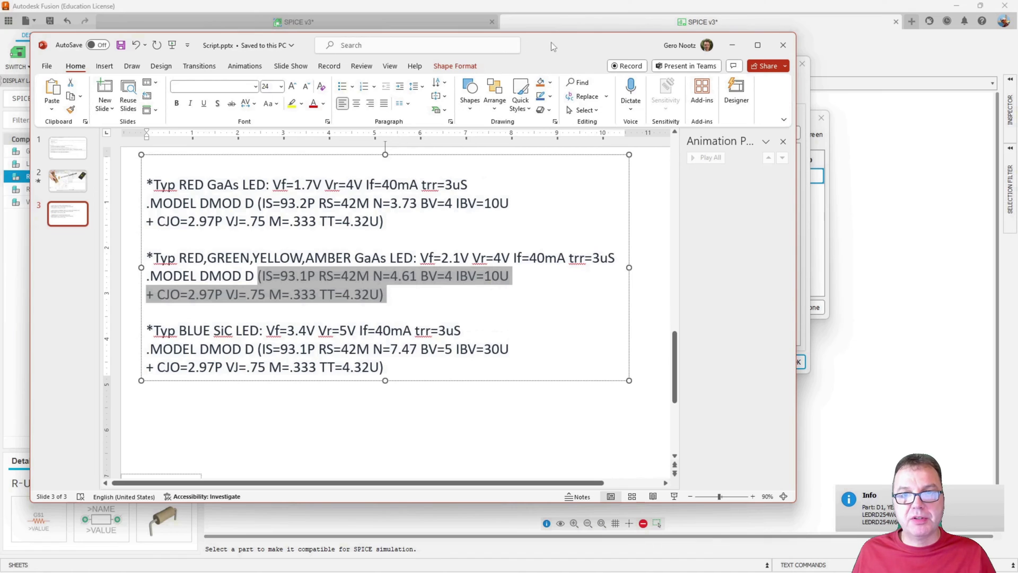
drag(557, 39, 14, 69)
- Paste the yellow-LED parameters into D1's DMOD model card, remove stray characters, and confirm the model
click(529, 183)
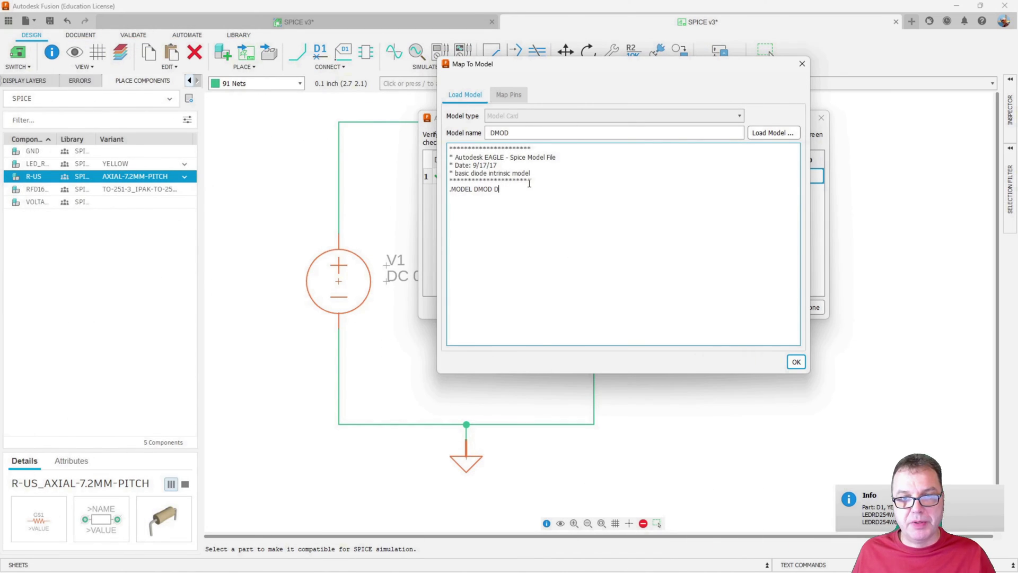
text((IS=93.1P RS=42M N=4.61 BV=4 IBV=10U□+ CJO=2.97P VJ=.75 M=.333 TT=4.32U)□)
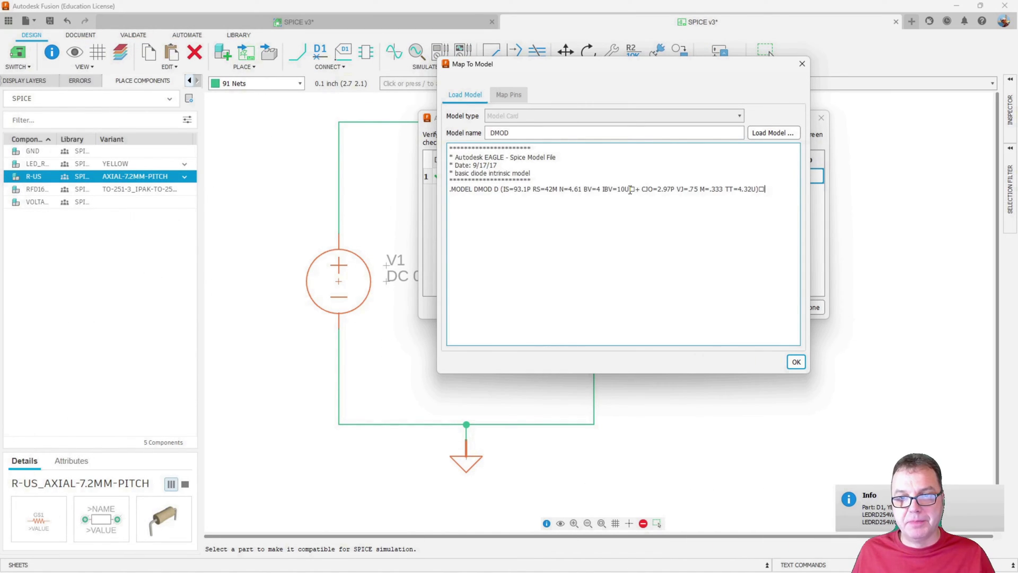
key(BackSpace)
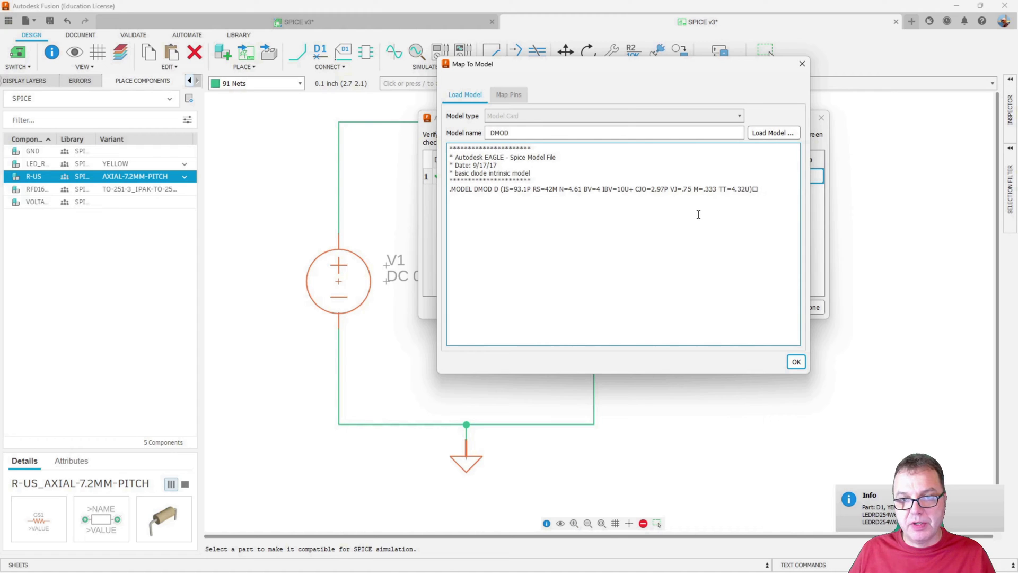
key(Return)
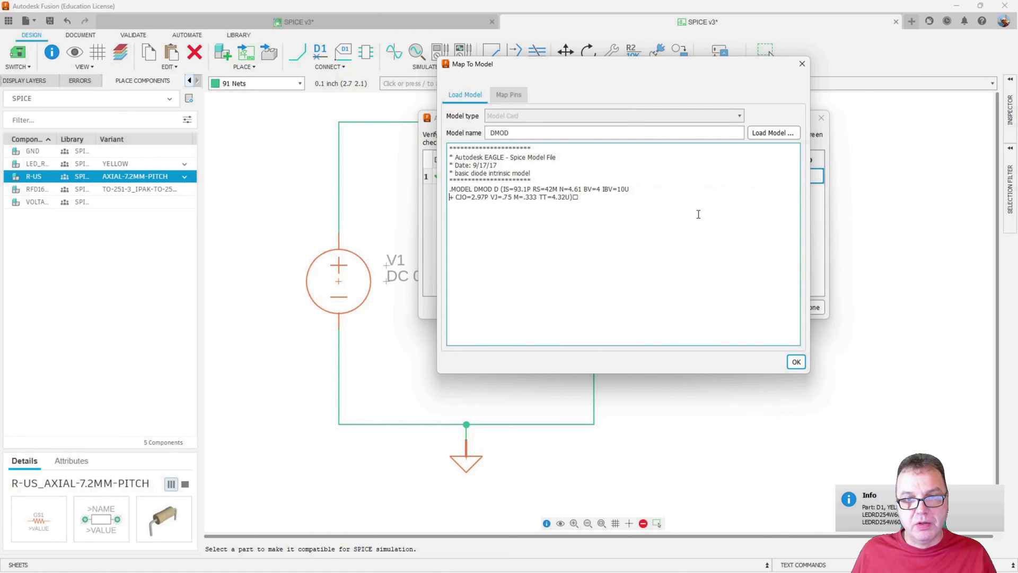
click(628, 197)
key(BackSpace)
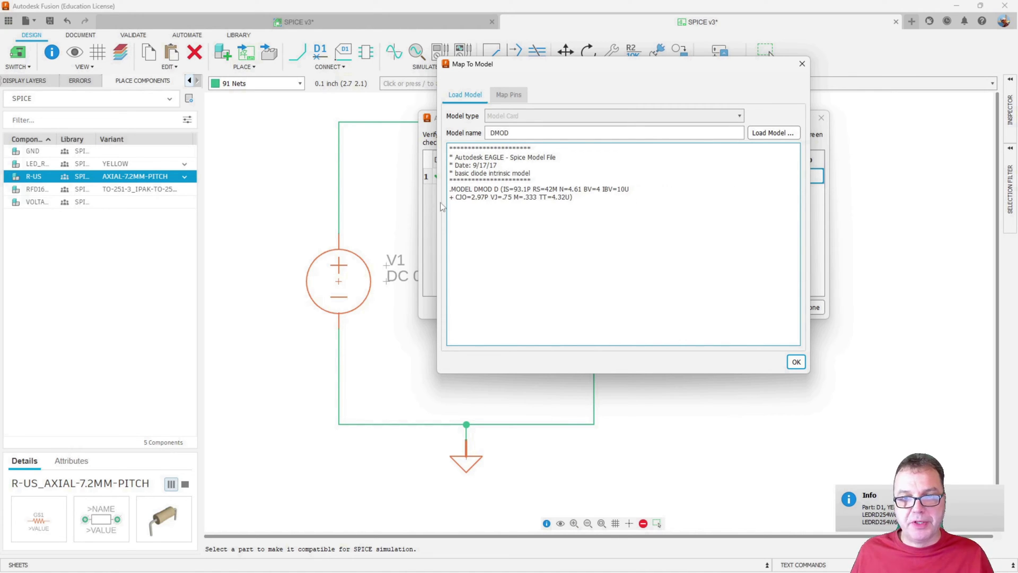
click(795, 363)
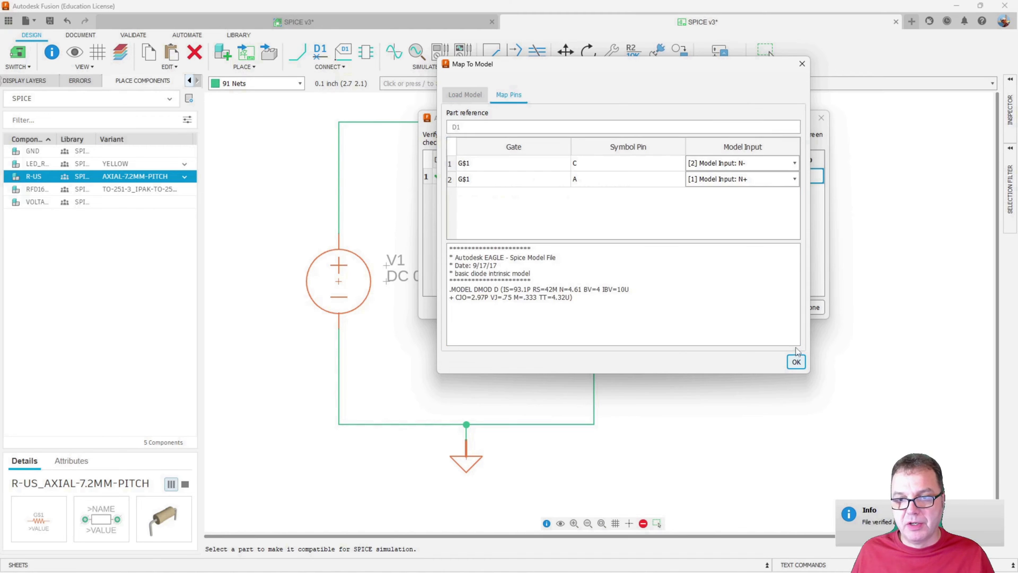
click(796, 360)
click(811, 307)
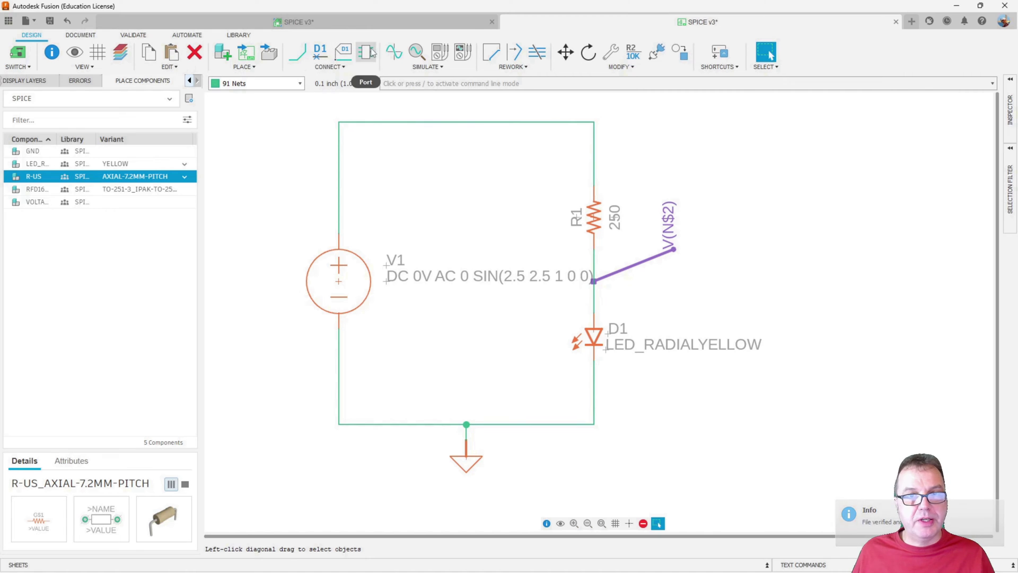
click(394, 52)
- Run the transient simulation and shrink the results window to view the N_2 voltage and V1 current plots
click(571, 386)
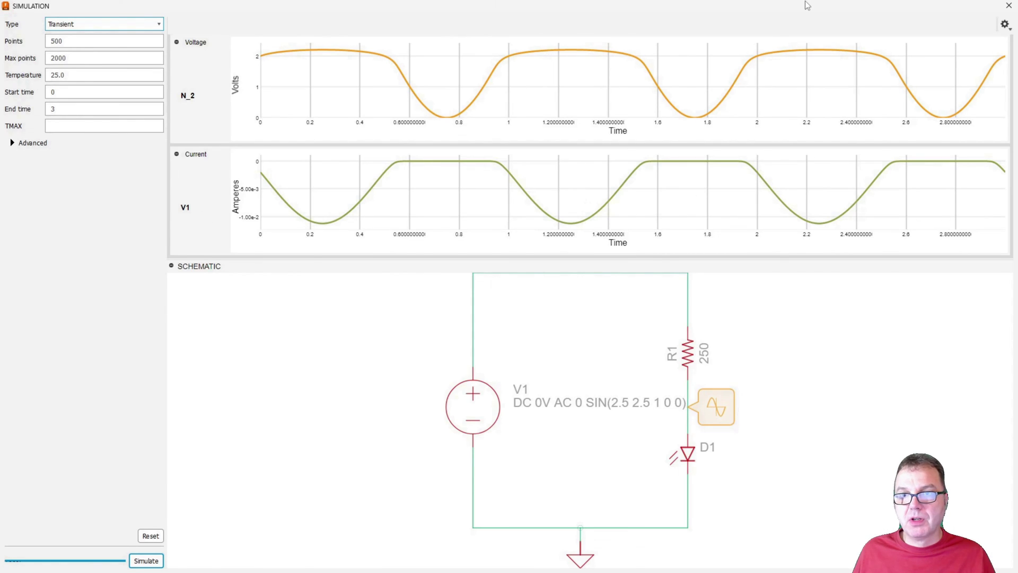
drag(805, 2, 482, 115)
mouse_move(466, 169)
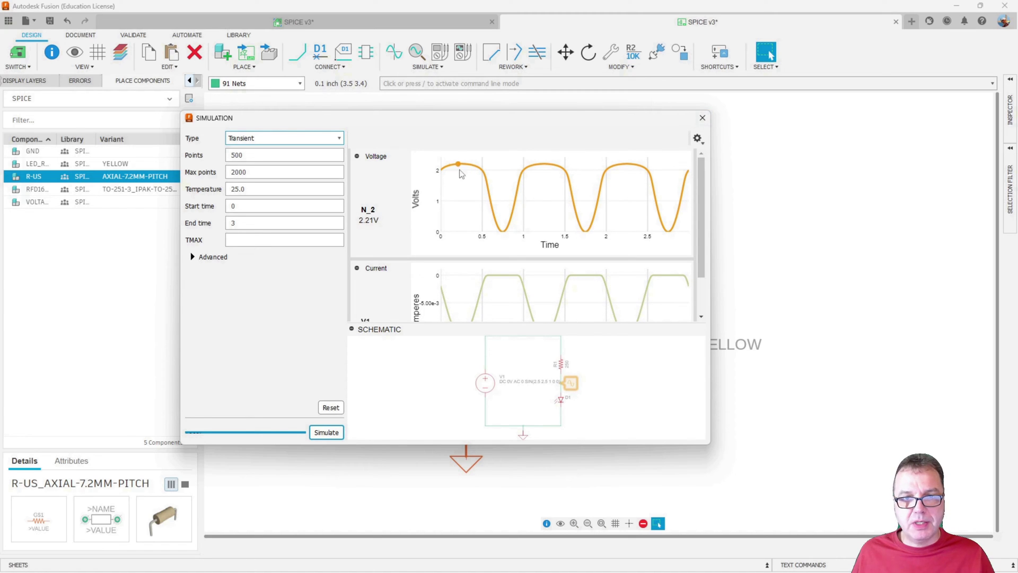
- Close the simulation results and open the SPICE library for editing
click(703, 129)
right_click(35, 178)
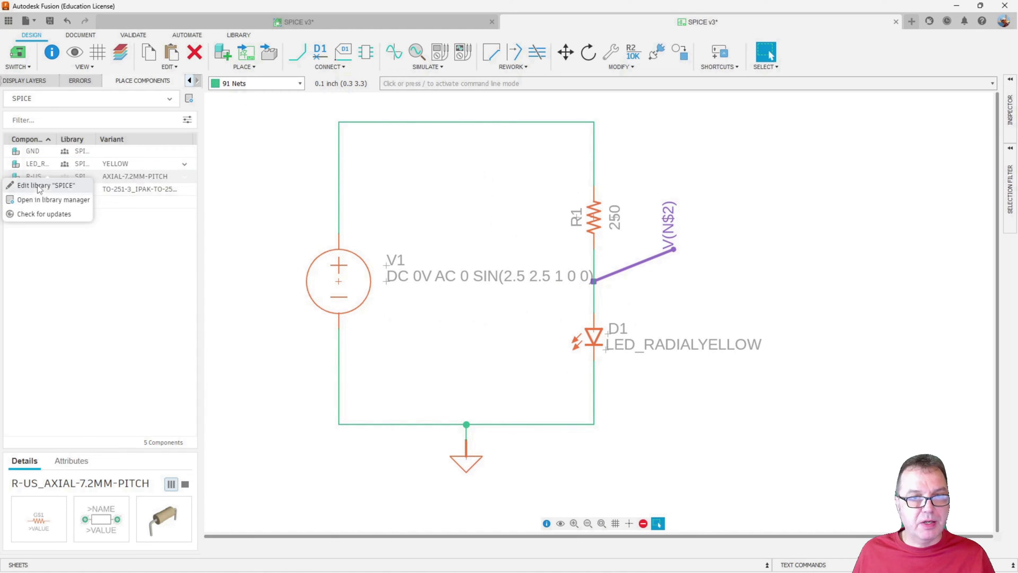
click(42, 187)
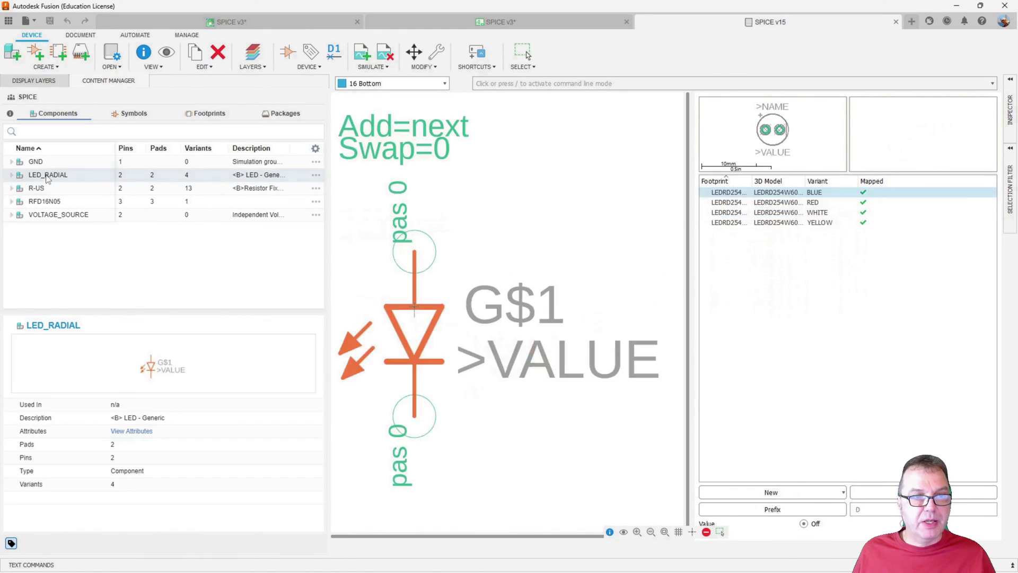
- Map LED_RADIAL to the DMOD model loaded from the diode file, then expand its variants
click(365, 58)
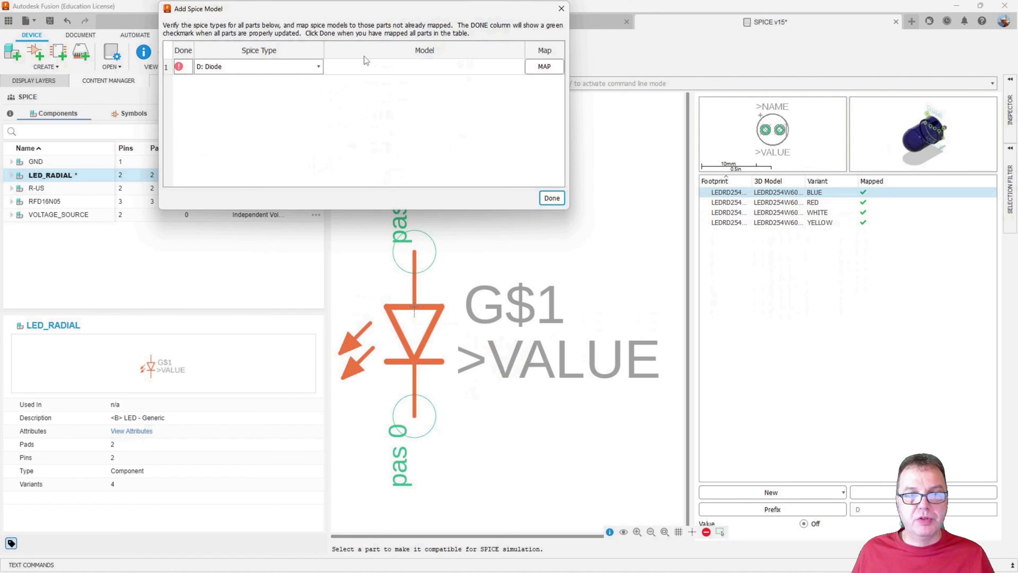
click(538, 68)
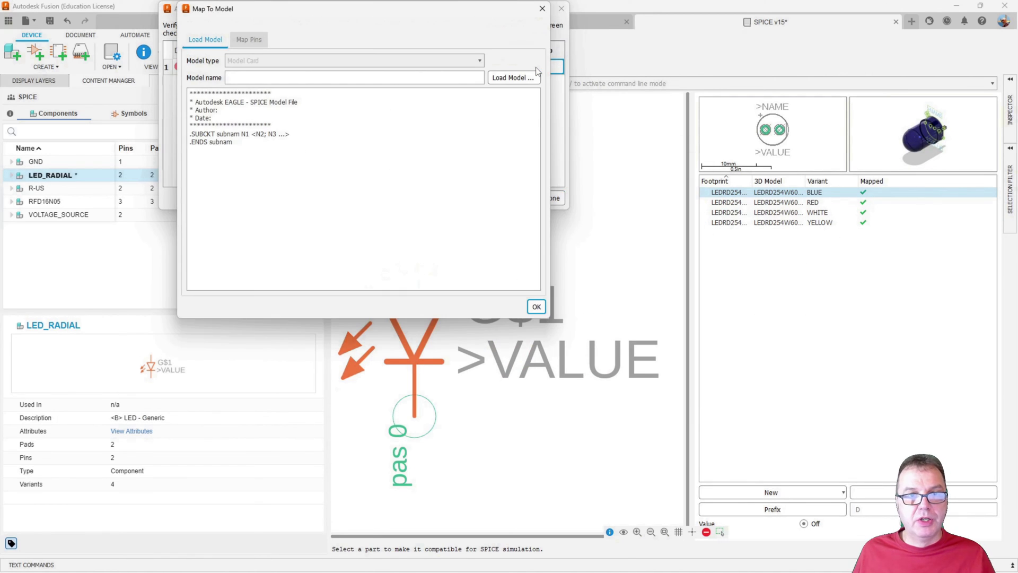
click(513, 78)
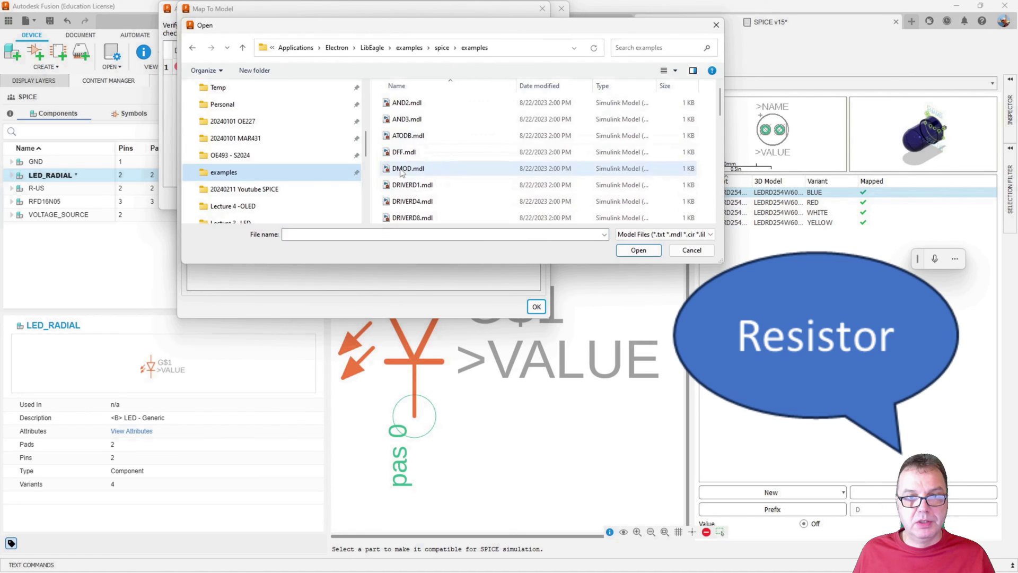
double_click(530, 170)
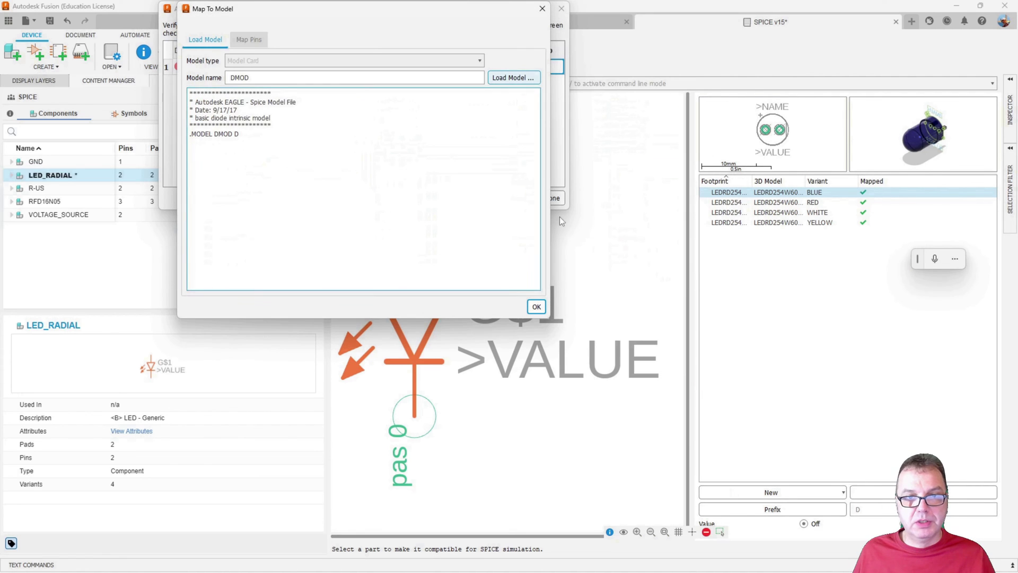
click(533, 307)
click(534, 307)
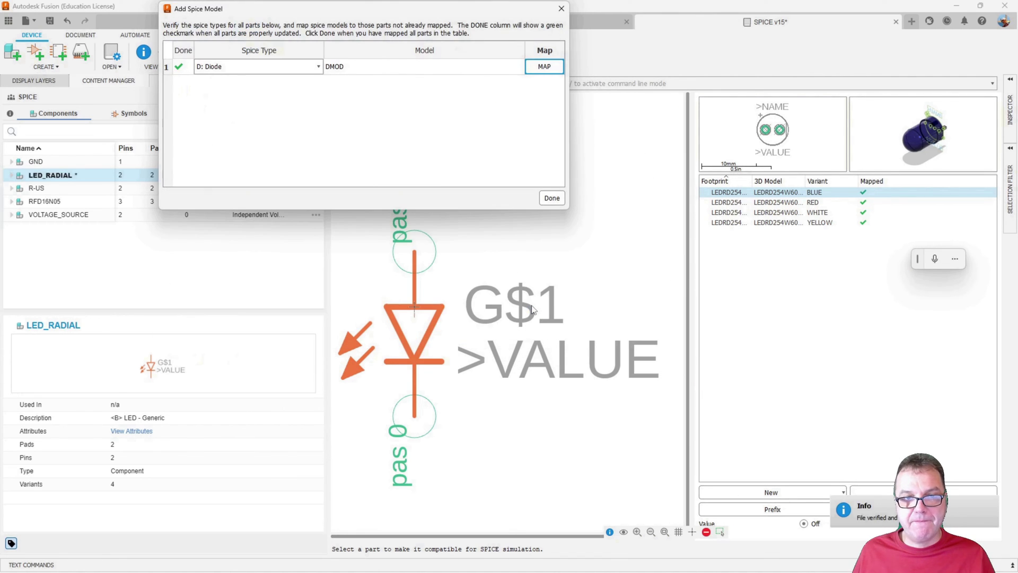
click(554, 198)
click(12, 175)
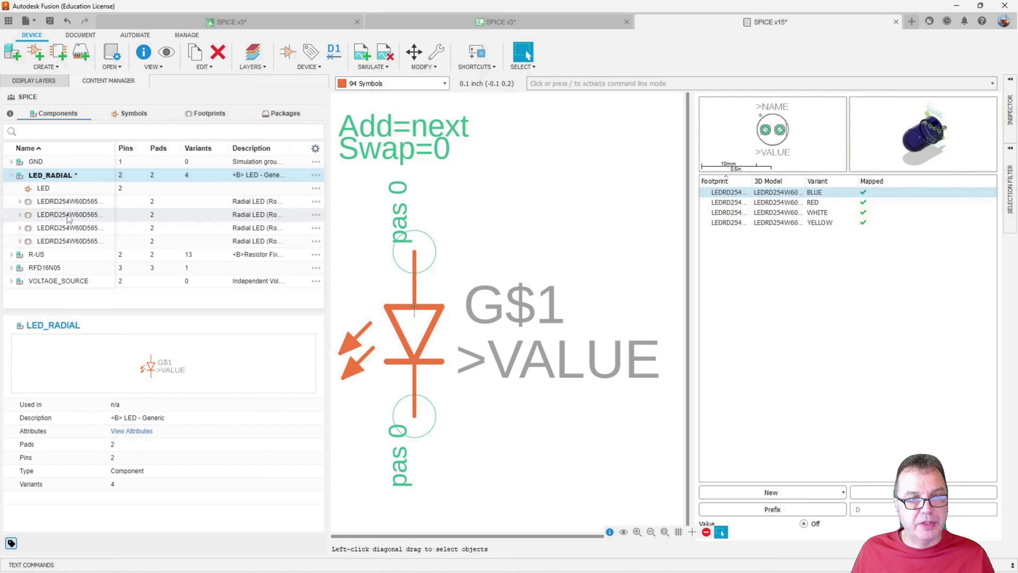
- Inspect the LEDRD254 variants, including yellow, then close the SPICE v15 library tab
click(74, 223)
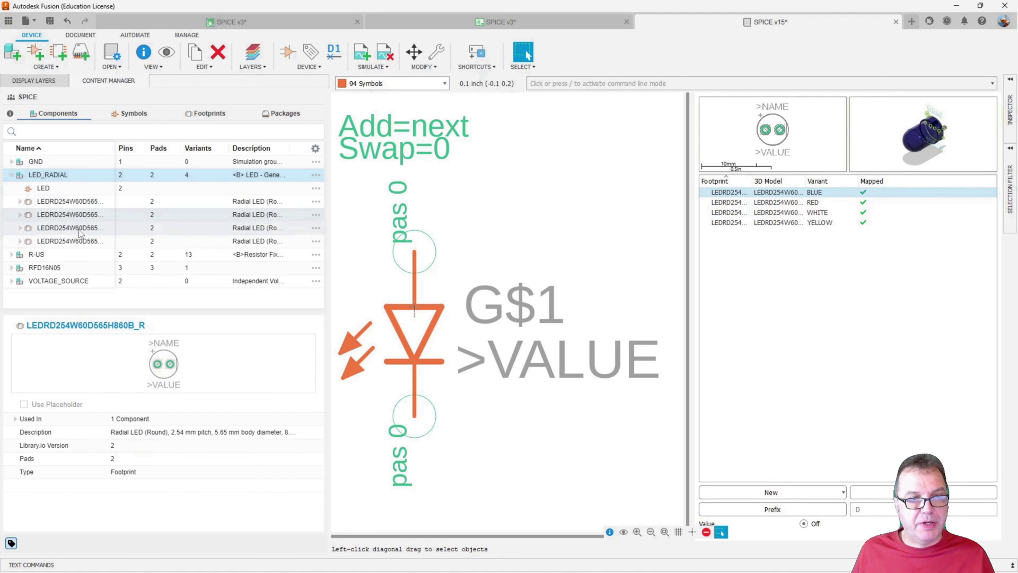
click(78, 242)
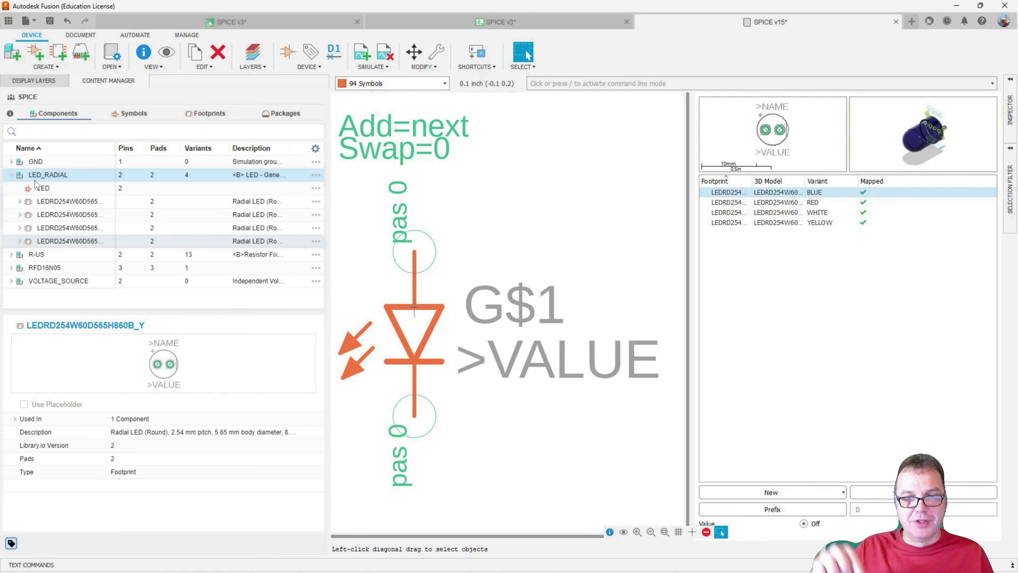
key(ctrl+w)
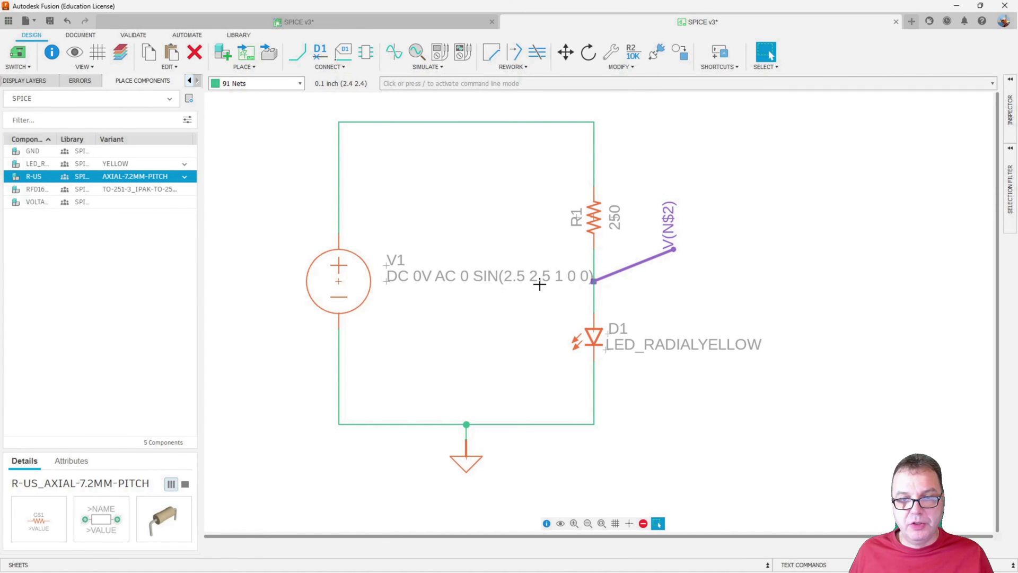
- Shift V1 left, place voltage source V2 on the bottom wire, and raise R1 and D1
drag(369, 297, 338, 297)
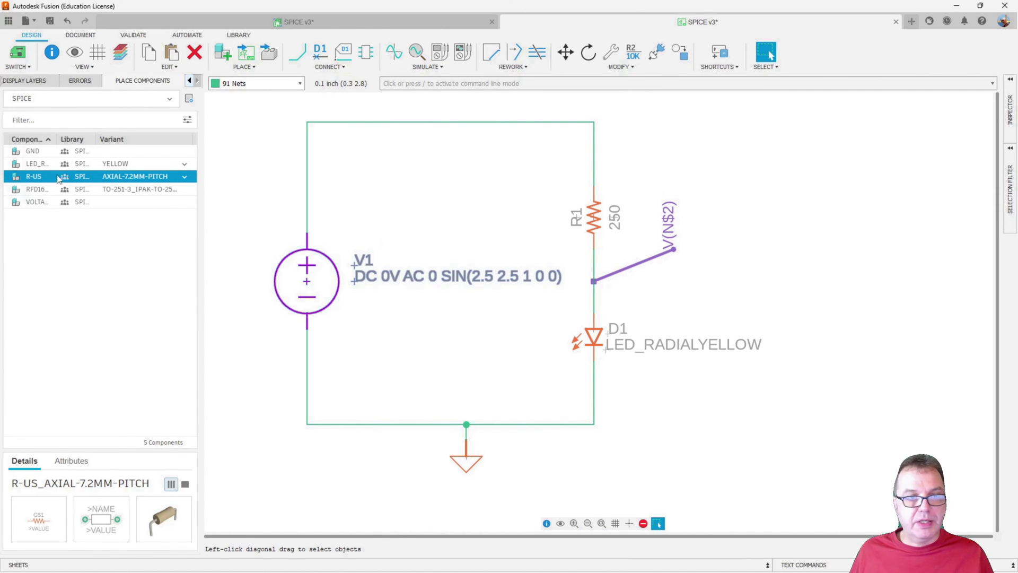
double_click(29, 206)
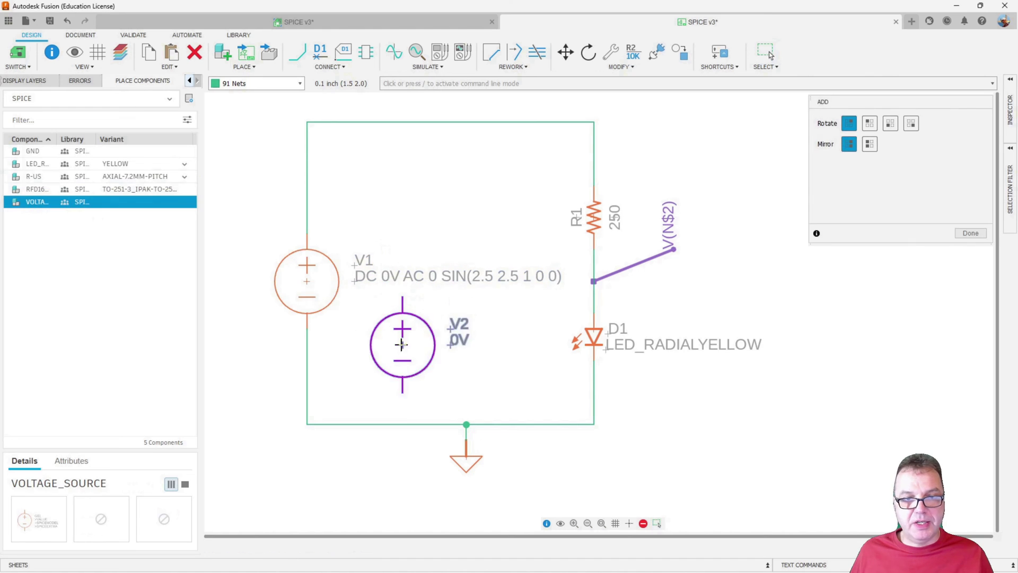
click(398, 378)
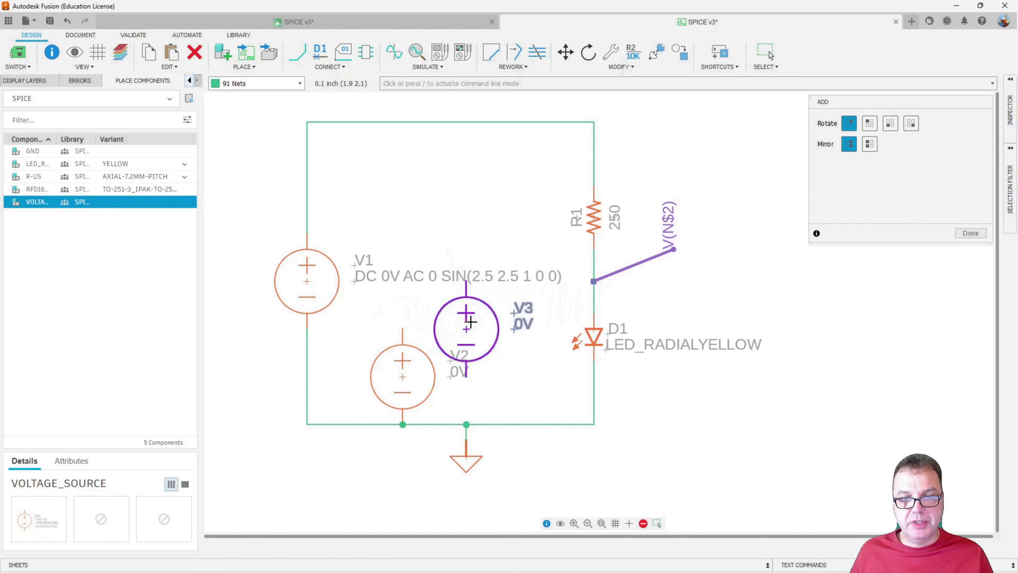
right_click(486, 332)
key(Escape)
drag(593, 217, 594, 170)
drag(594, 340, 484, 185)
- Delete the wire below D1 and place MOSFET Q1 in the schematic
key(Delete)
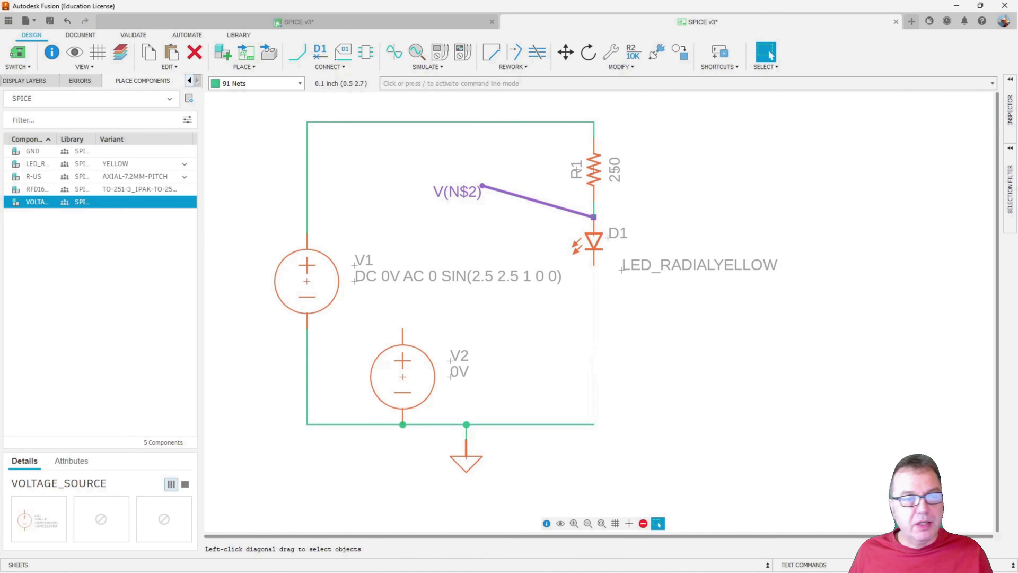
click(35, 189)
click(586, 361)
click(297, 51)
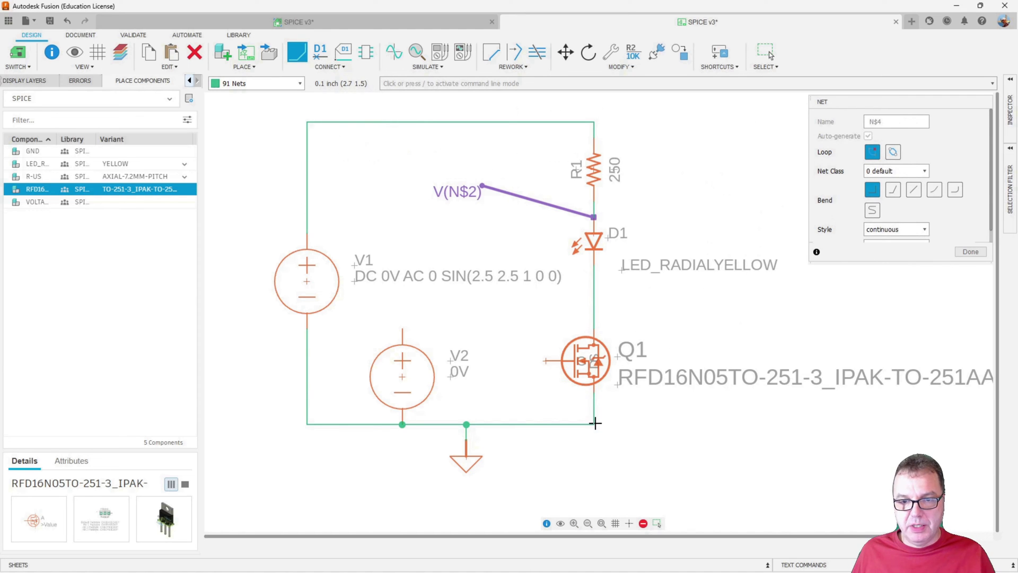
click(971, 251)
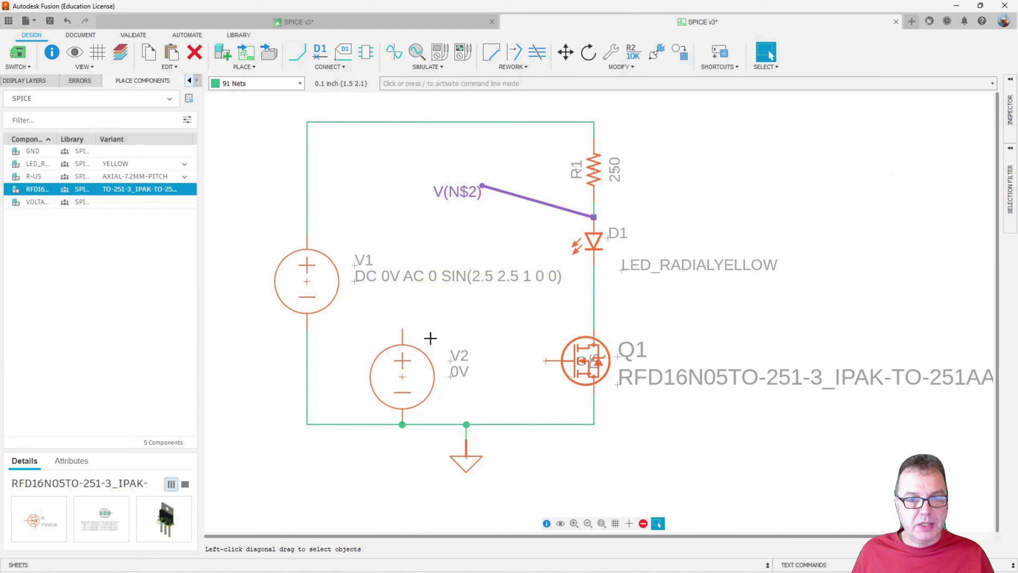
- Draw a net from V2's top pin to Q1's gate pin
key(n)
click(403, 329)
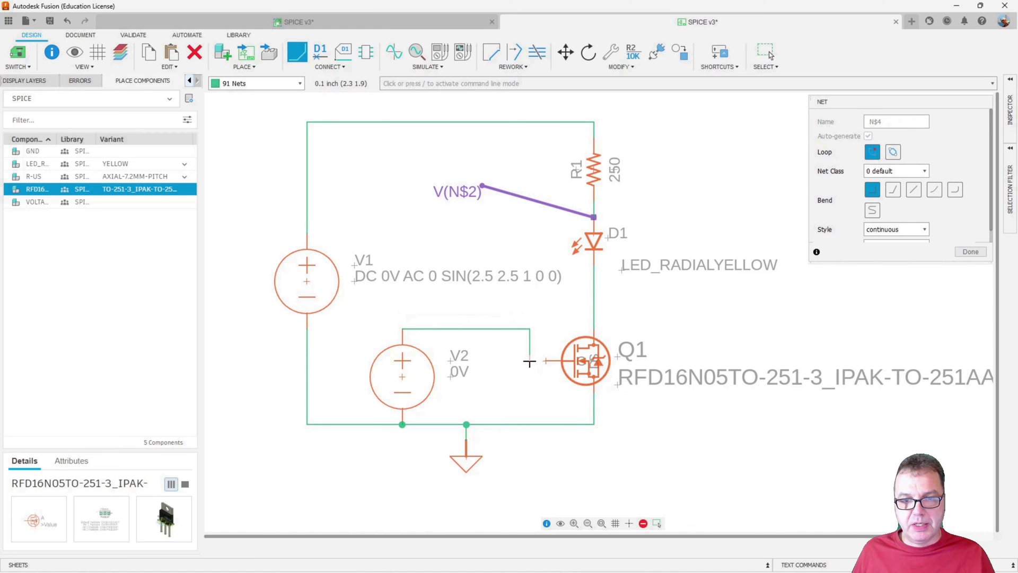
click(545, 360)
key(Escape)
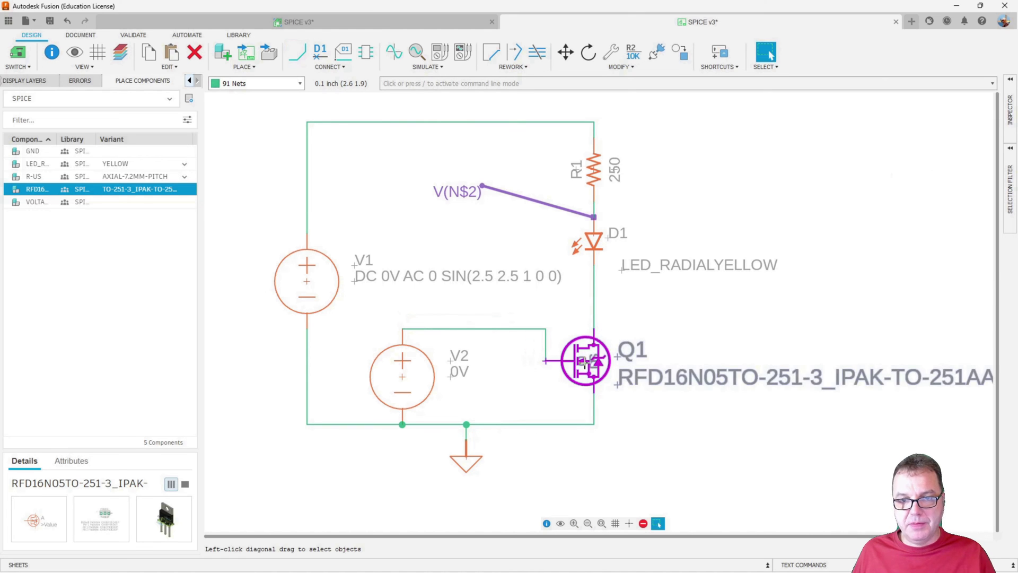
- Raise Q1, the top loop wire, R1 and D1 so the V(N$2) probe wire runs level
drag(579, 361, 580, 314)
scroll(548, 272, up, 1)
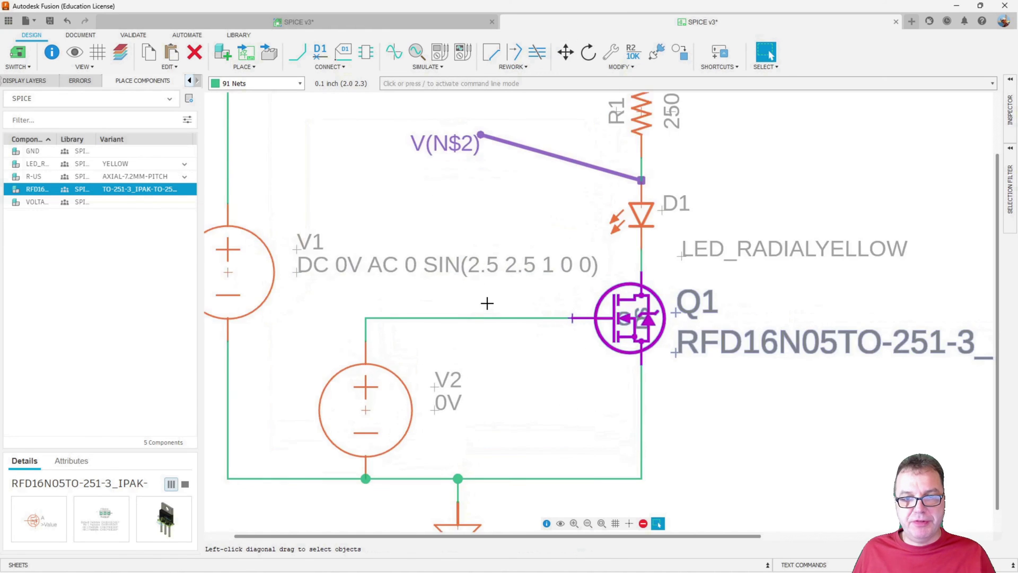
scroll(488, 300, down, 4)
drag(457, 213, 460, 192)
drag(541, 239, 542, 224)
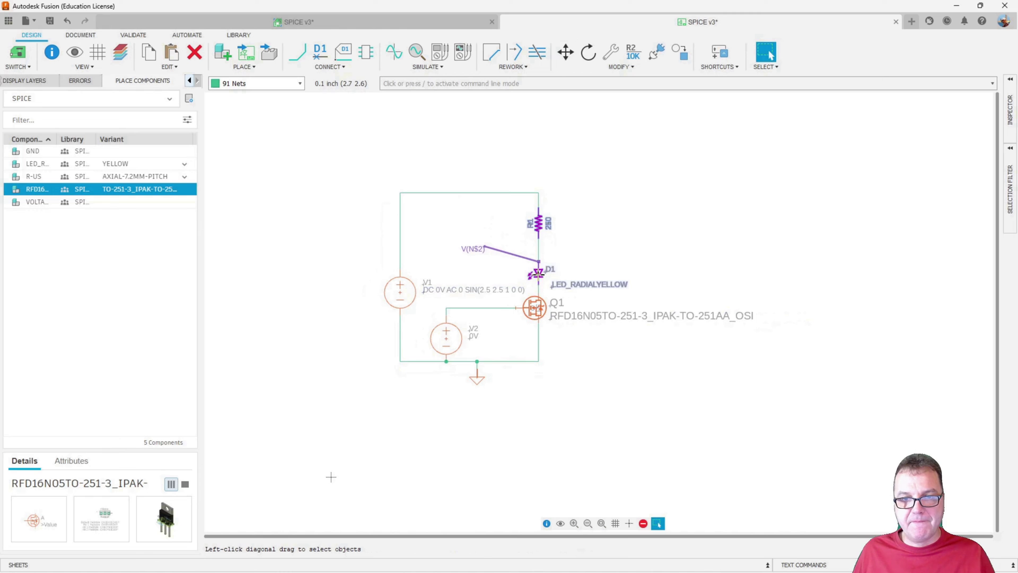
drag(538, 277, 538, 261)
key(Escape)
scroll(450, 275, down, 1)
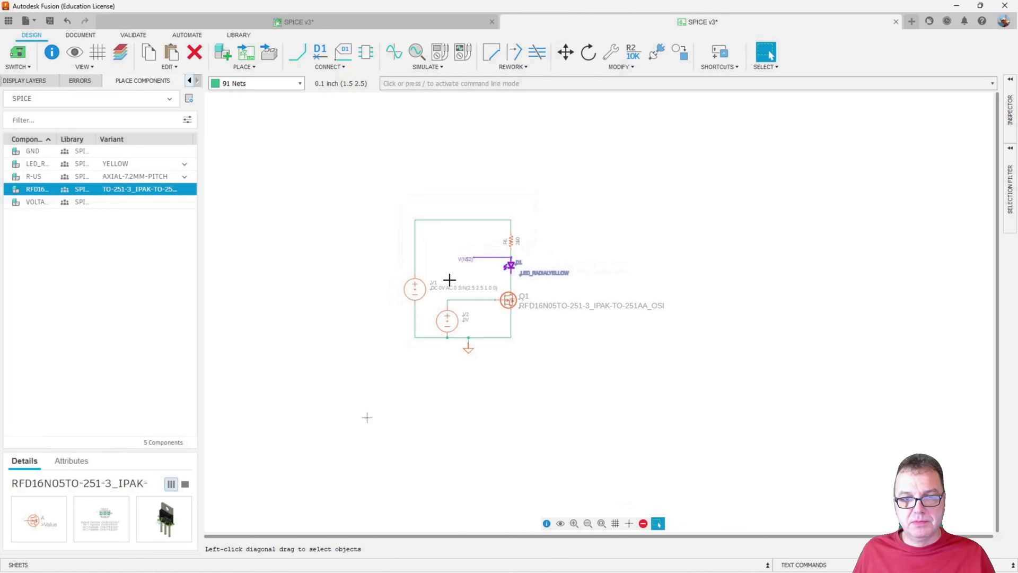
scroll(451, 274, up, 4)
scroll(451, 275, down, 1)
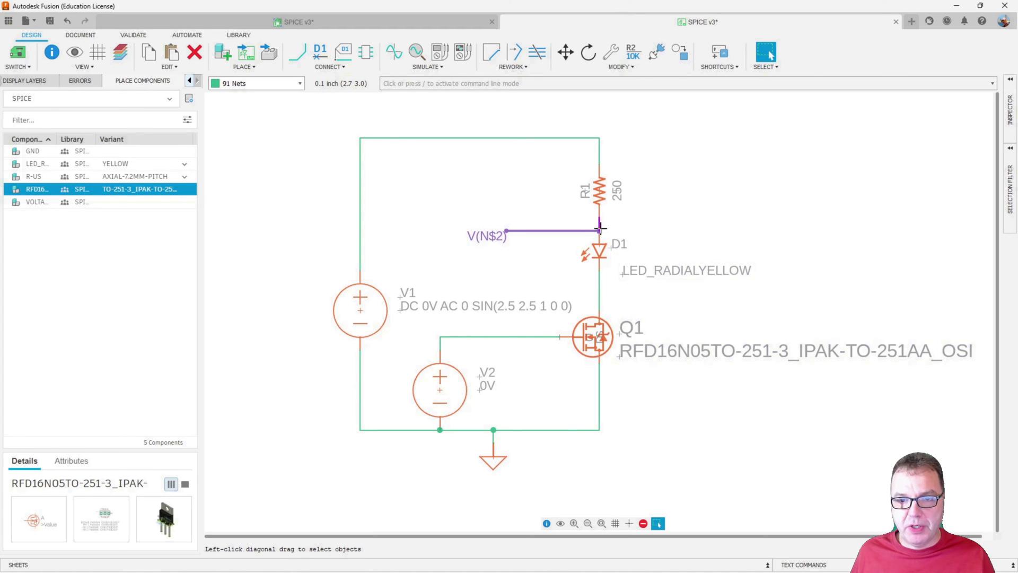
- Map D1 to the DMOD diode model and confirm its anode and cathode pin assignments
right_click(602, 251)
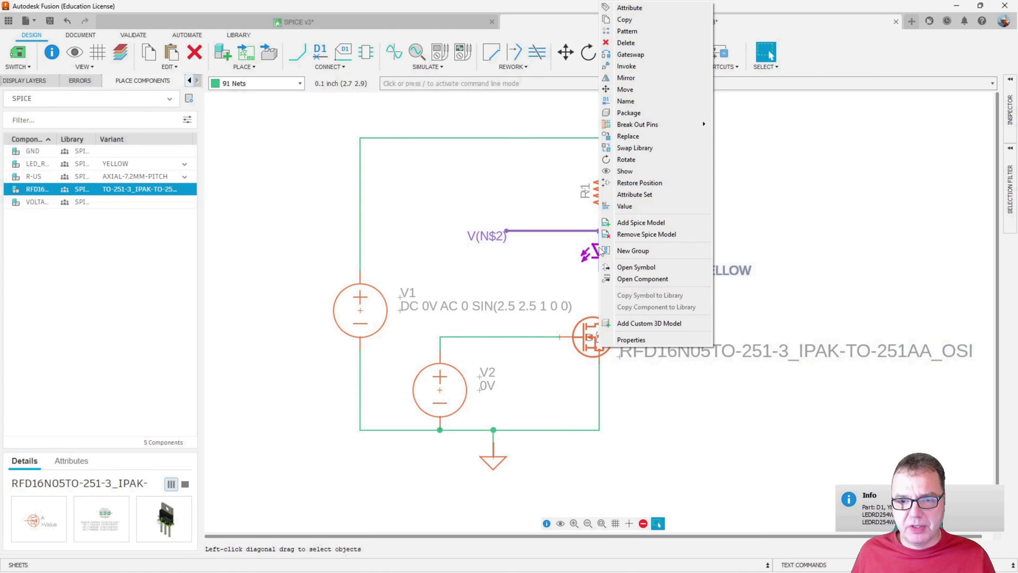
click(641, 223)
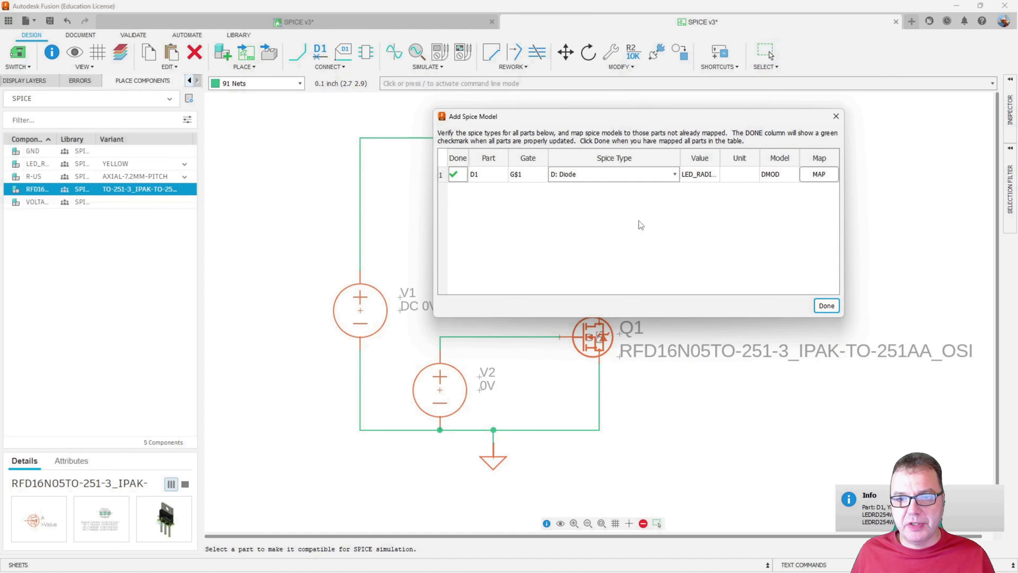
click(819, 174)
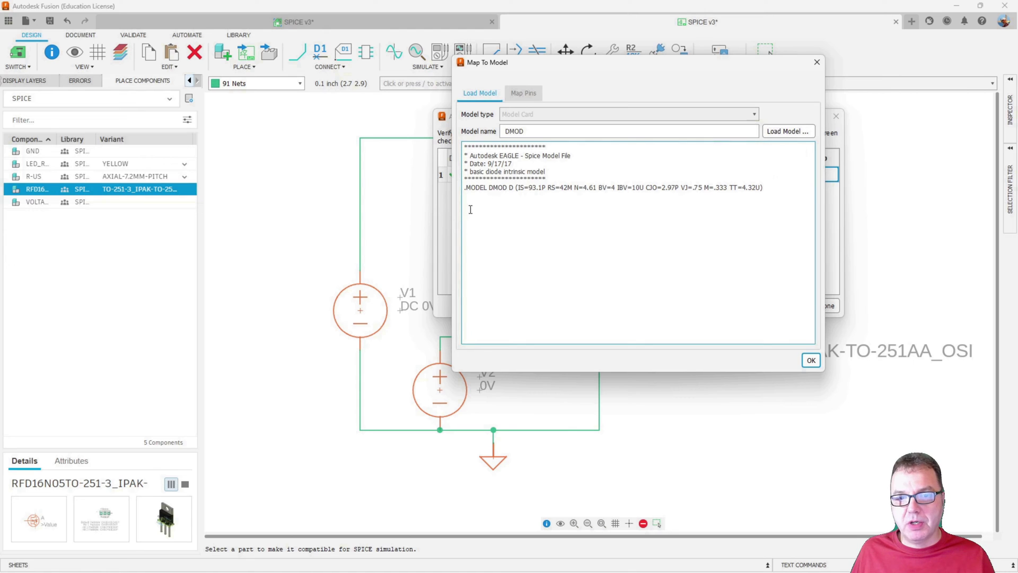
click(810, 361)
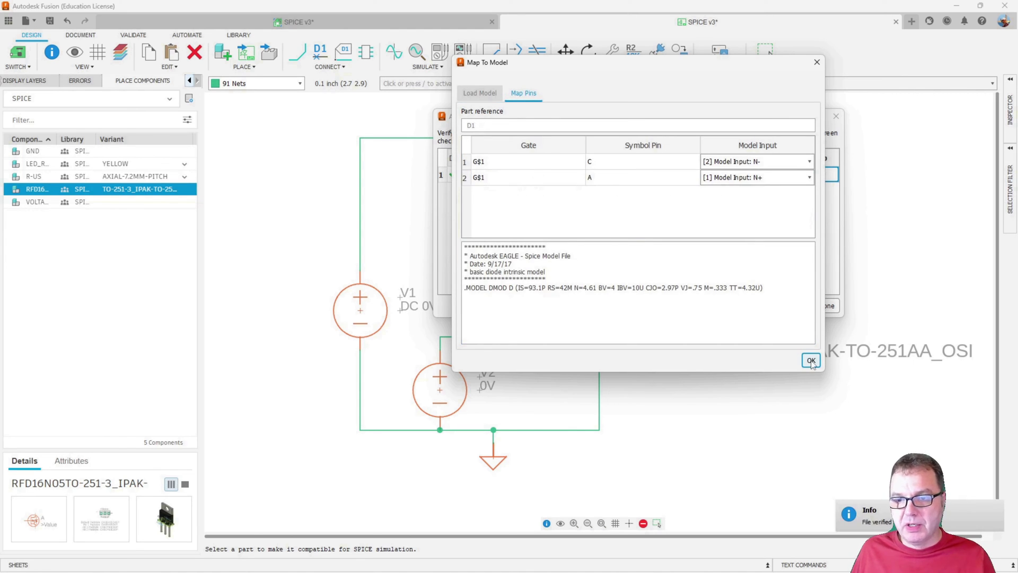
click(810, 360)
click(836, 117)
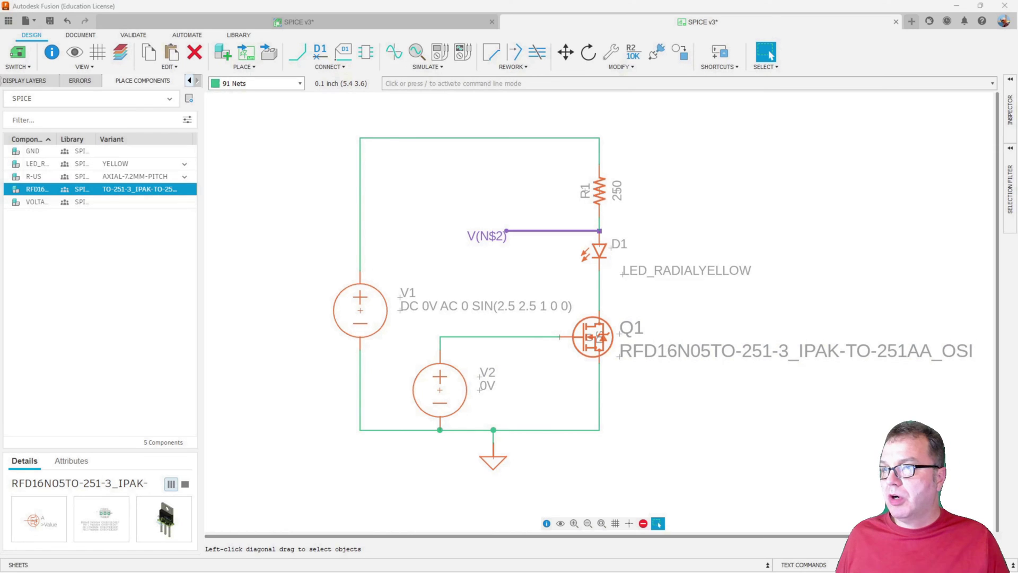
- Download and save the rfd16n05.mod SPICE model from the onsemi search results
key(alt+Tab)
drag(884, 37, 433, 36)
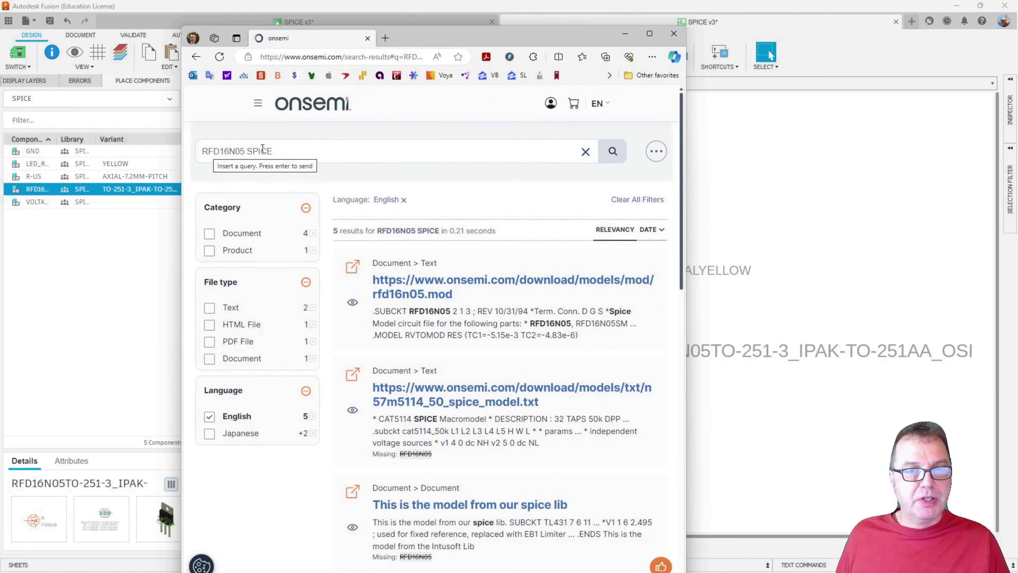
click(415, 289)
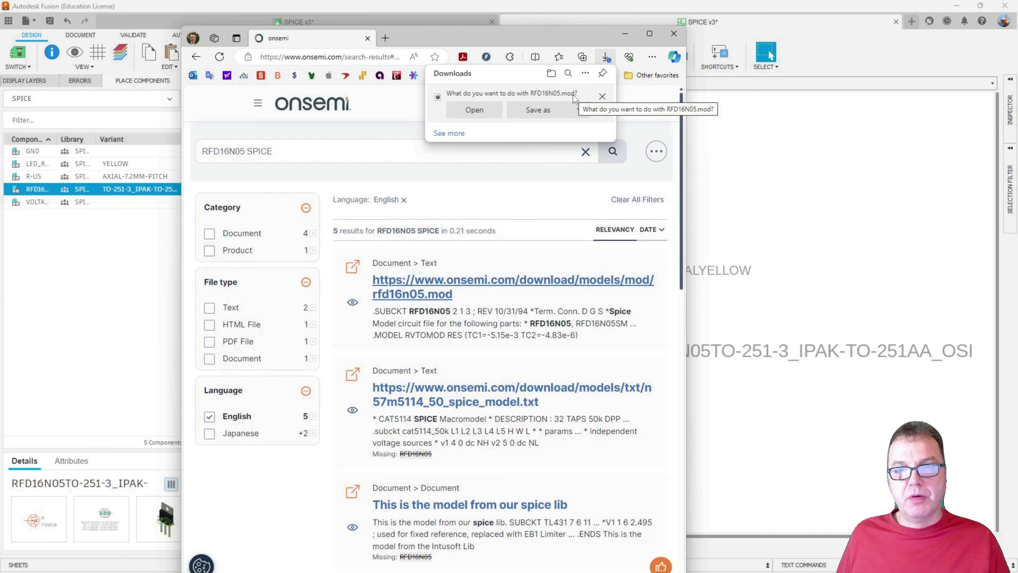
click(537, 116)
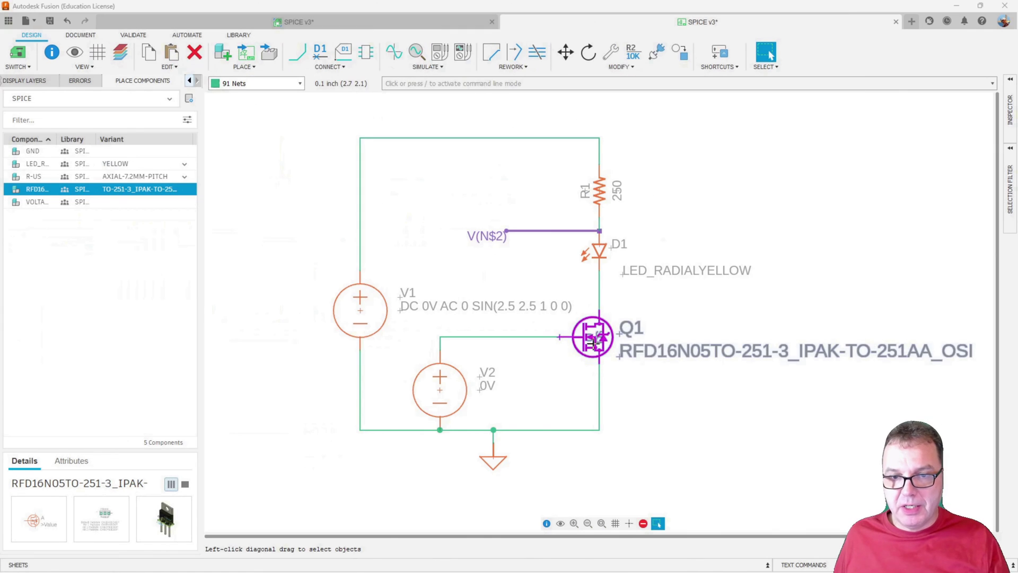
- Start a SPICE model for MOSFET Q1 and set its type to X: Subcircuit
right_click(581, 333)
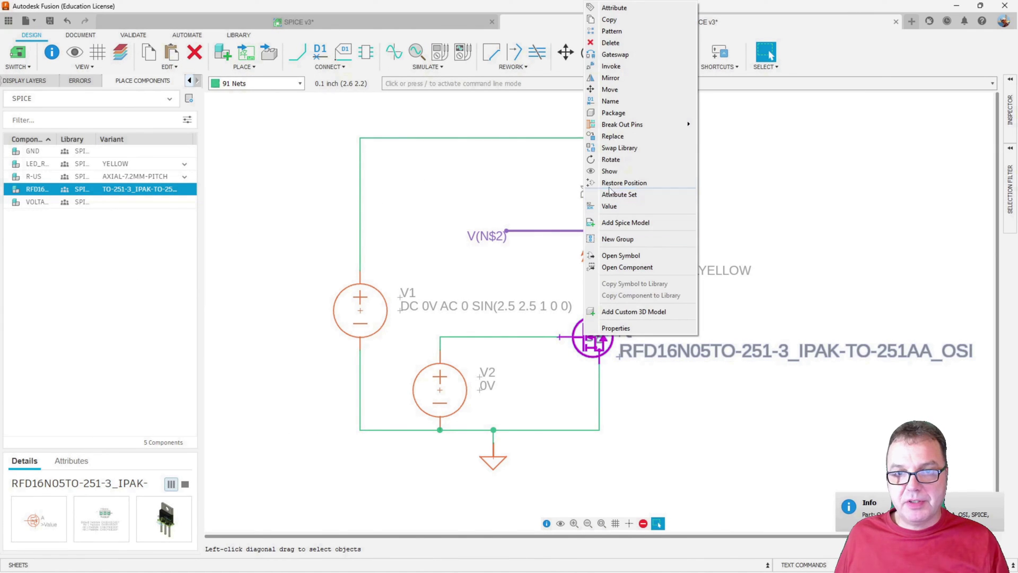
click(612, 223)
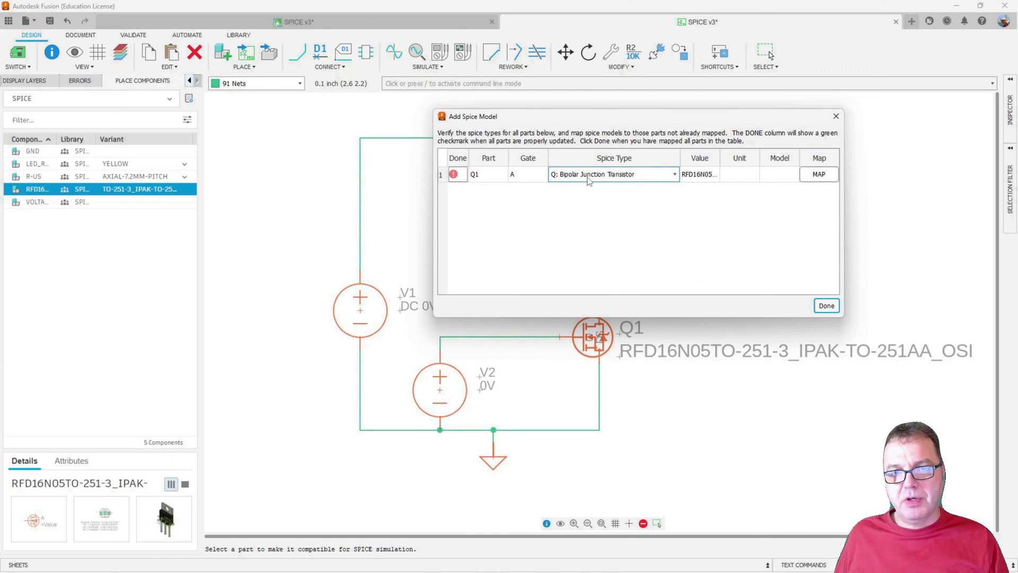
click(622, 178)
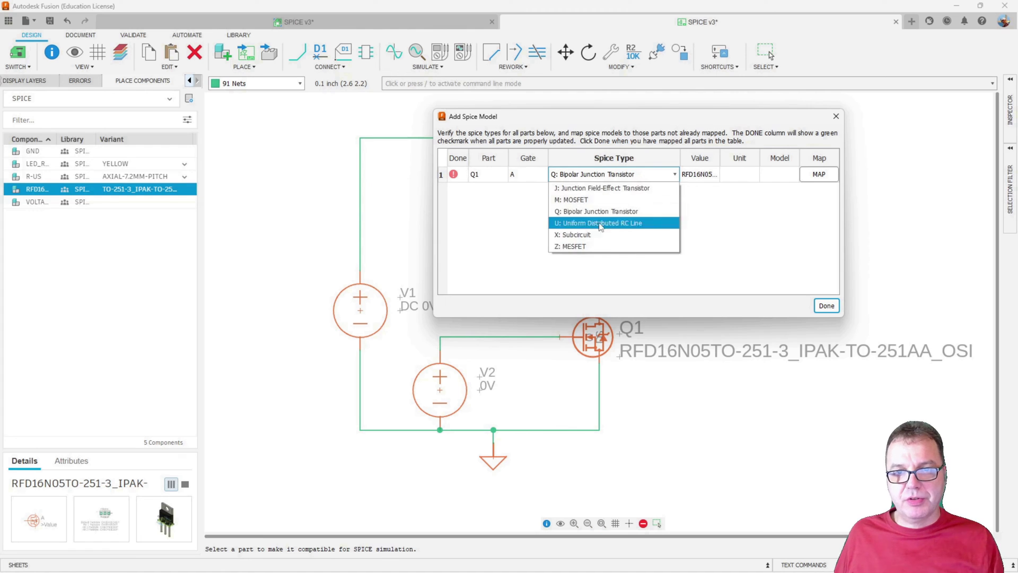
click(581, 248)
click(637, 174)
click(582, 200)
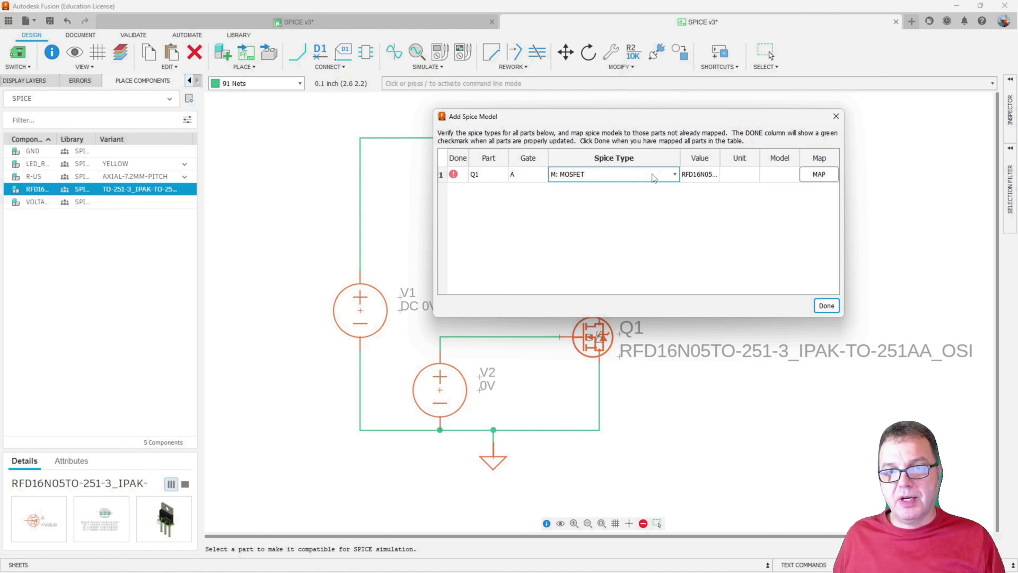
click(653, 179)
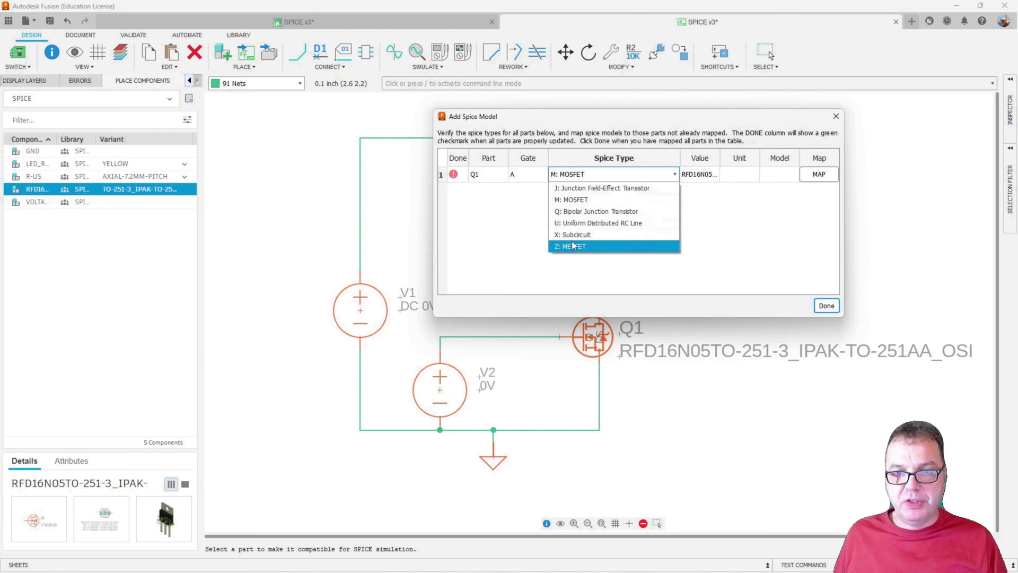
click(575, 234)
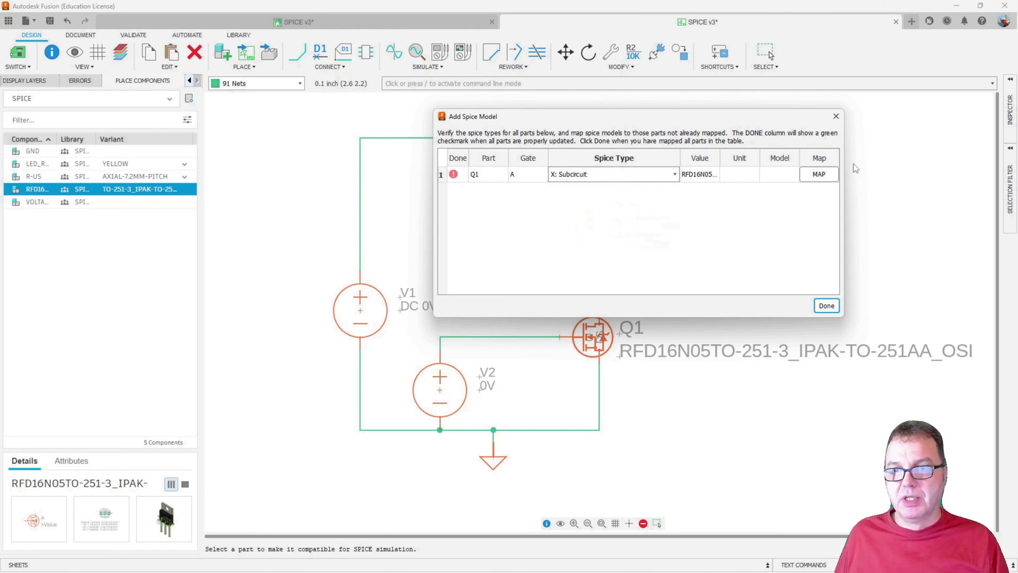
- Open Q1's model mapping and browse for a SPICE model file to load
click(819, 175)
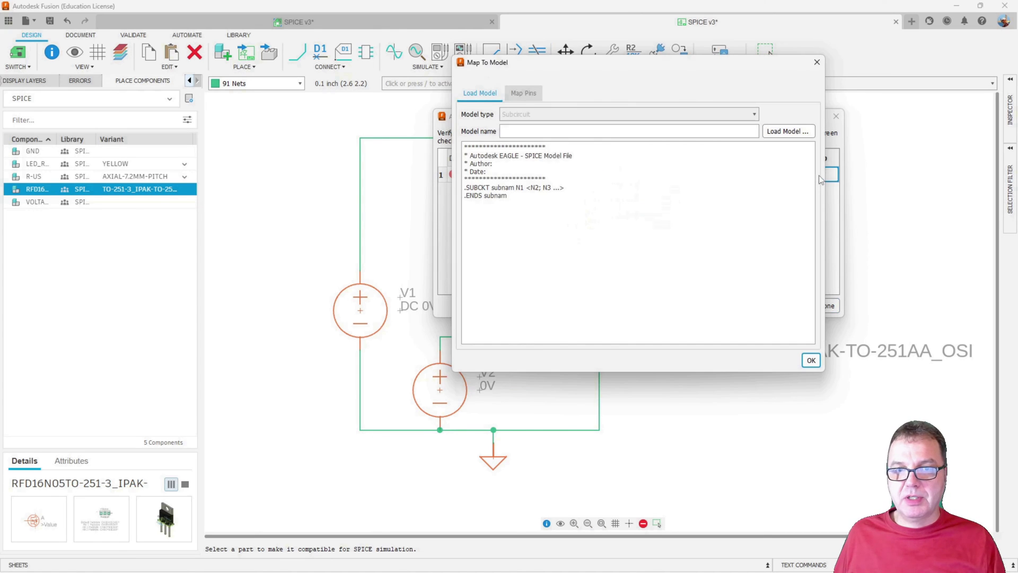
click(798, 133)
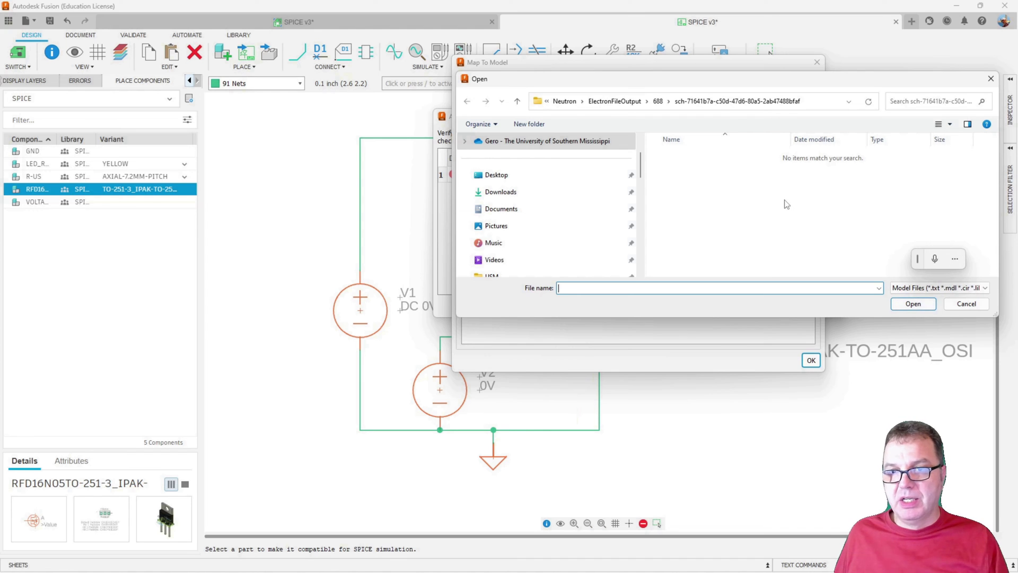
- Cancel the empty file picker and rename RFD16N05.mod in Temp to RFD16N05.lib
click(966, 304)
key(alt+Tab)
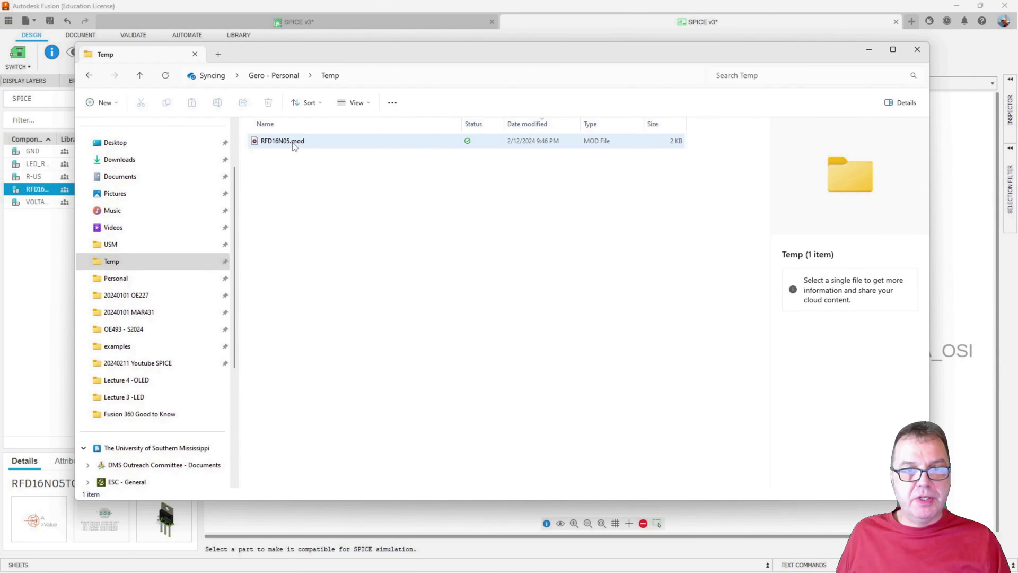
click(294, 142)
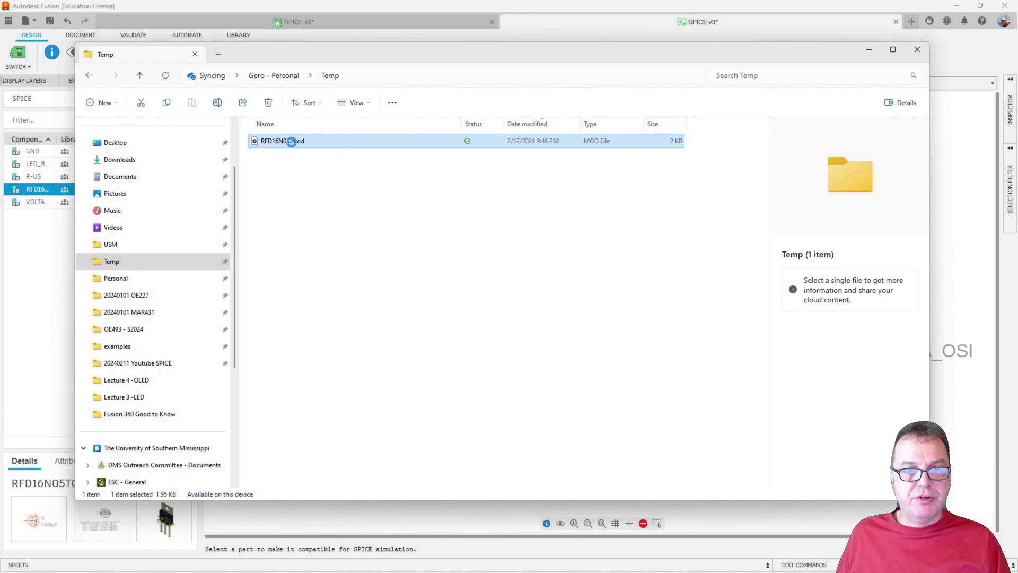
click(291, 141)
right_click(291, 142)
click(306, 141)
key(BackSpace)
key(BackSpace)
key(BackSpace)
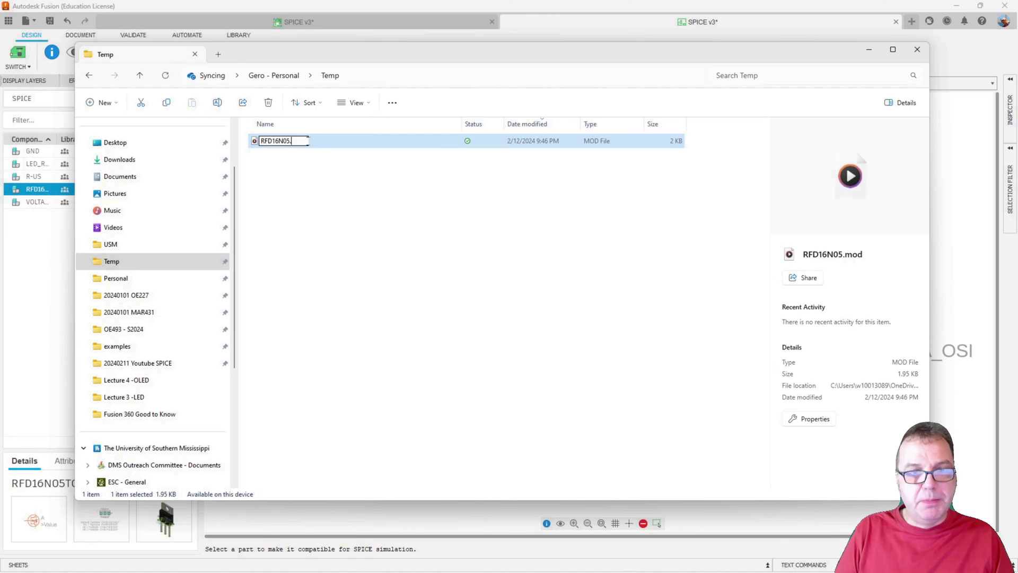
text(lib)
key(Return)
key(alt+Tab)
- Load RFD16N05.lib from the Temp folder as Q1's model and confirm it
click(792, 135)
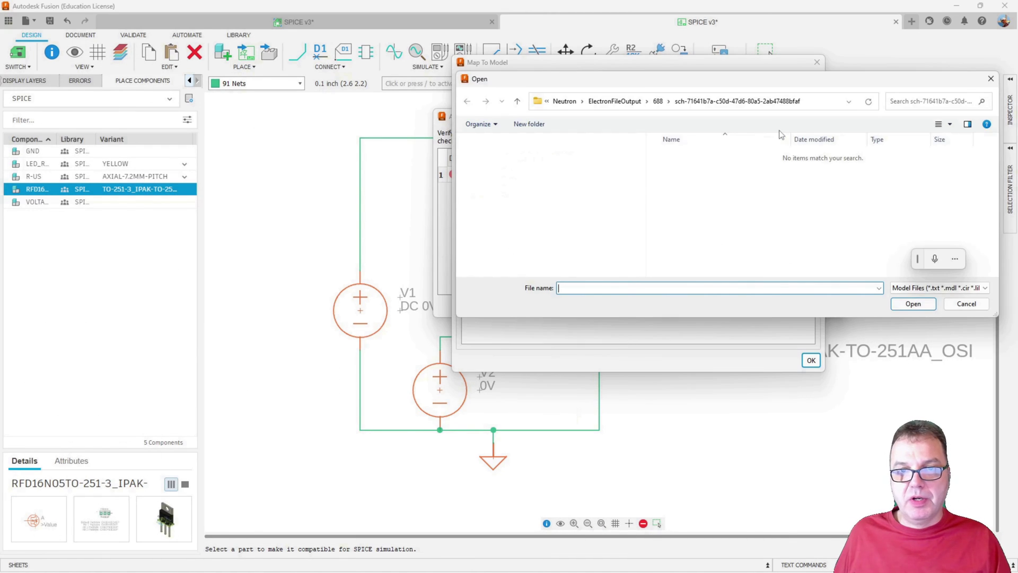
scroll(518, 241, down, 2)
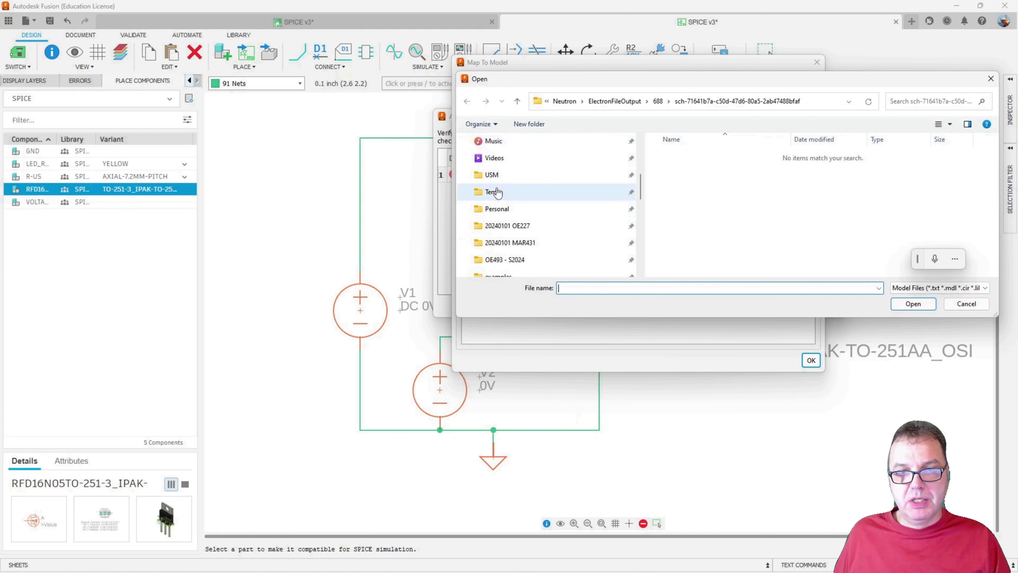
click(498, 192)
double_click(673, 158)
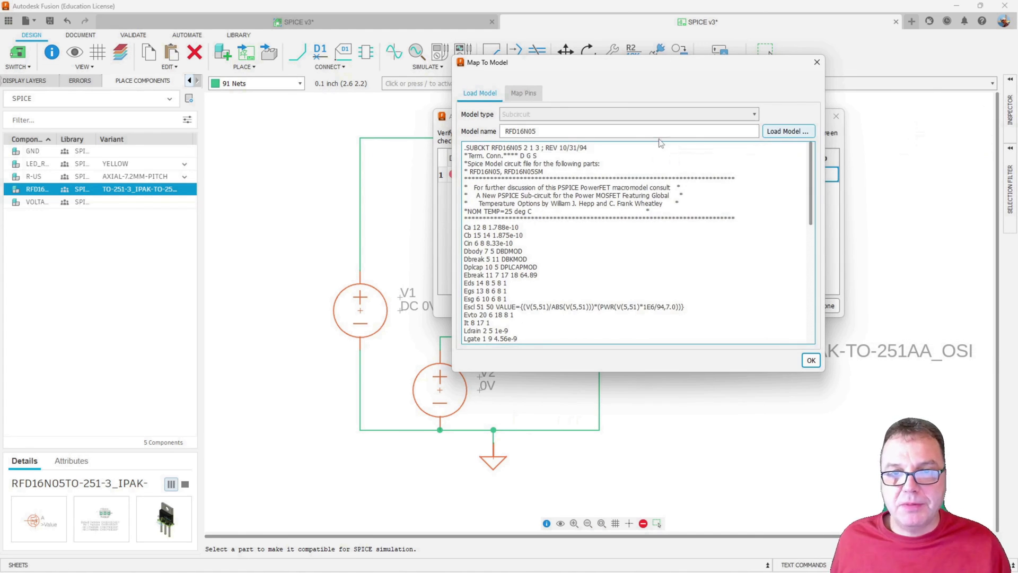
drag(605, 57, 189, 53)
click(393, 355)
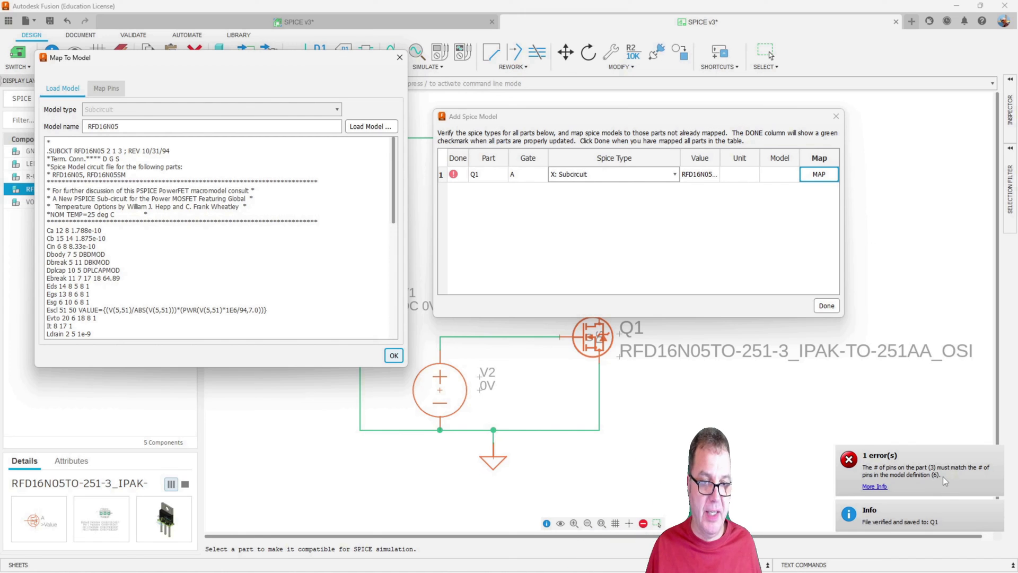
- Move the SUBCKT line's revision note onto its own line, commented out with '*'
drag(203, 63, 492, 113)
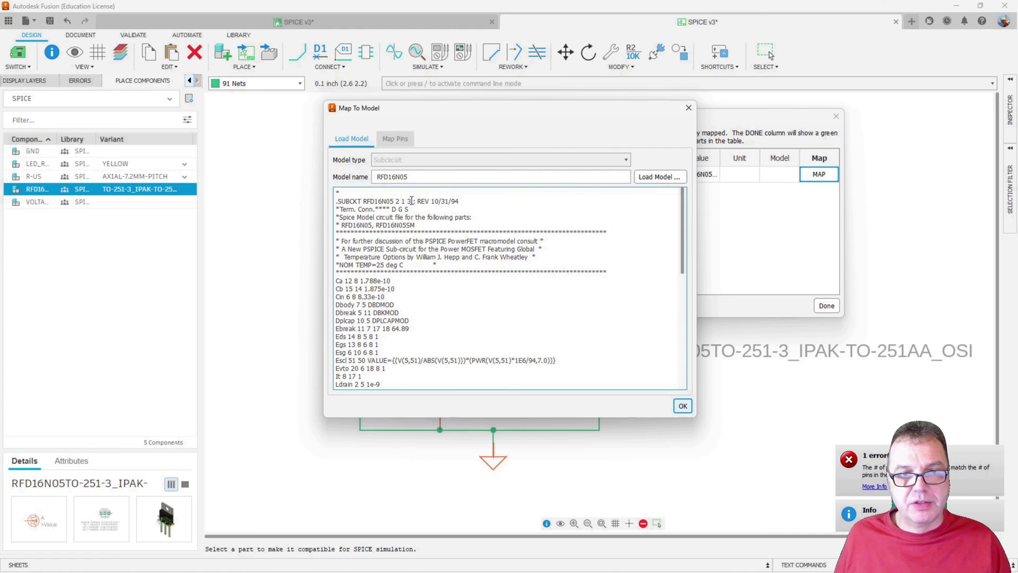
click(411, 201)
key(Return)
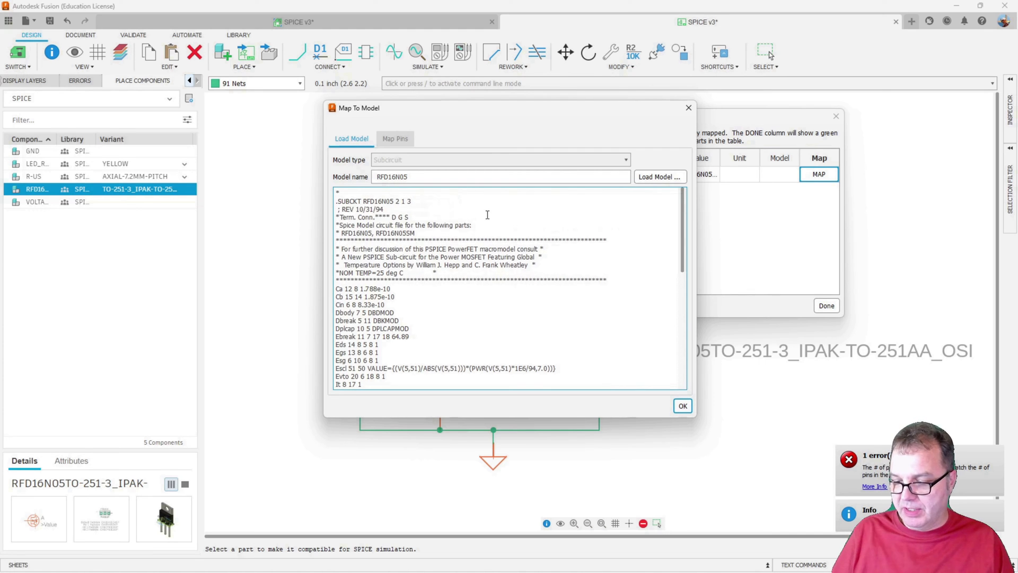
text(*)
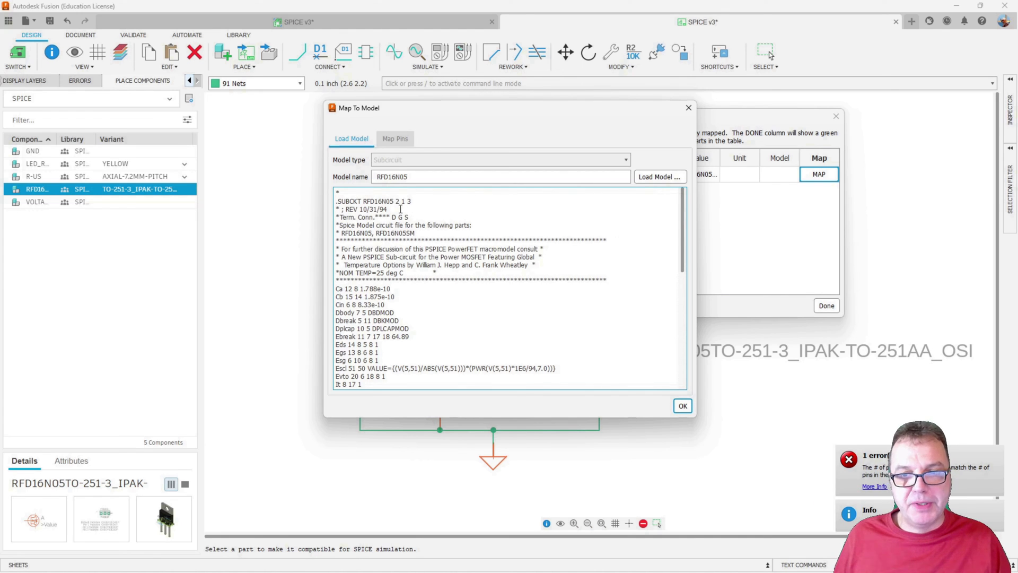
click(683, 406)
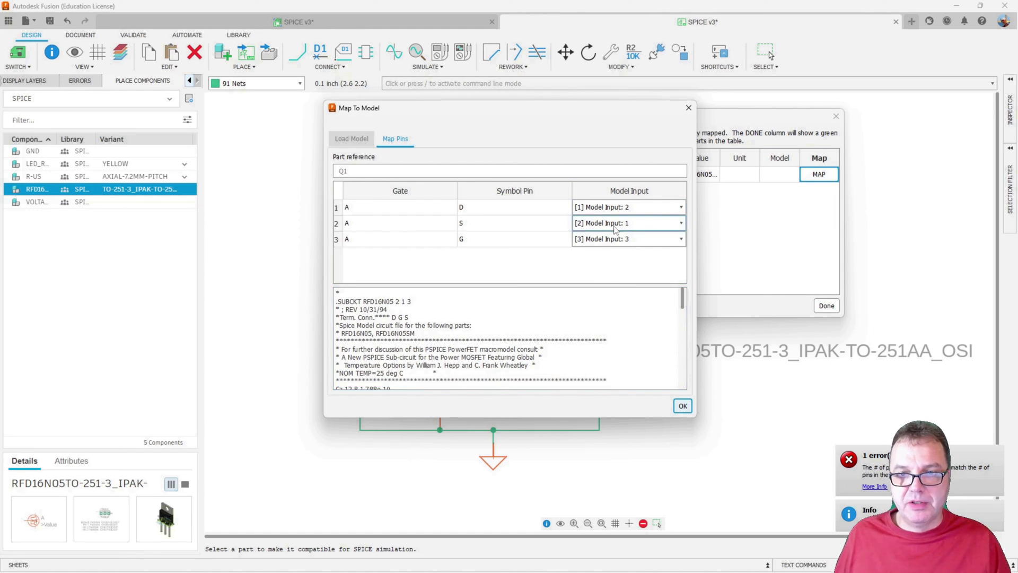
- Map Q1's S pin to model input 3 and G pin to input 1, then finish
click(618, 225)
click(625, 261)
click(622, 241)
click(609, 264)
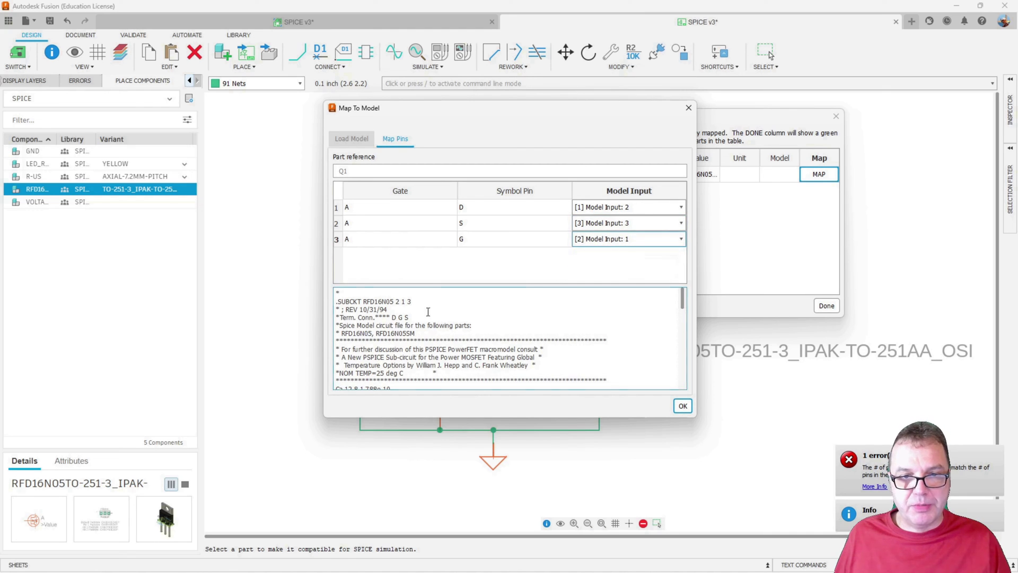
click(682, 406)
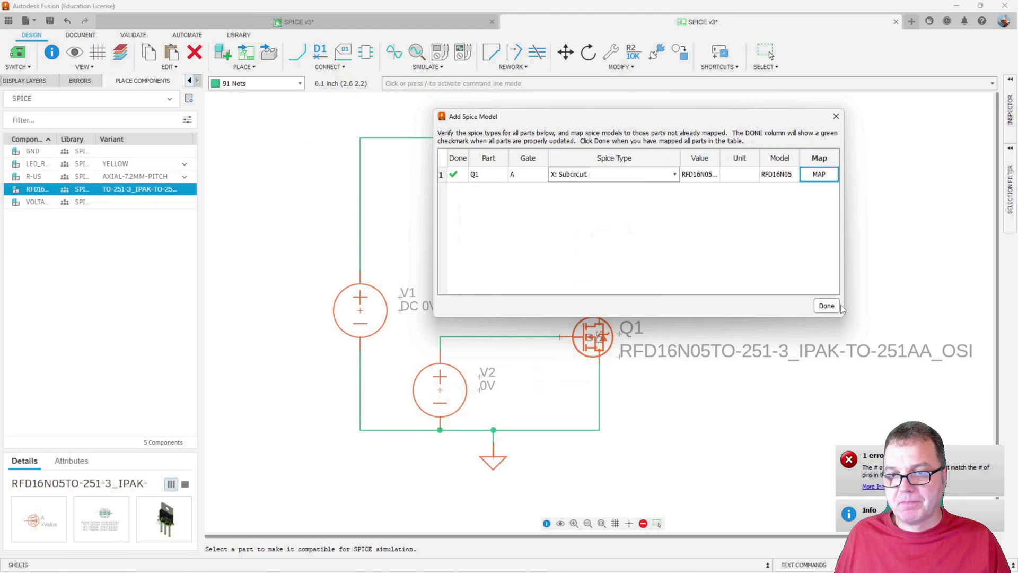
click(826, 306)
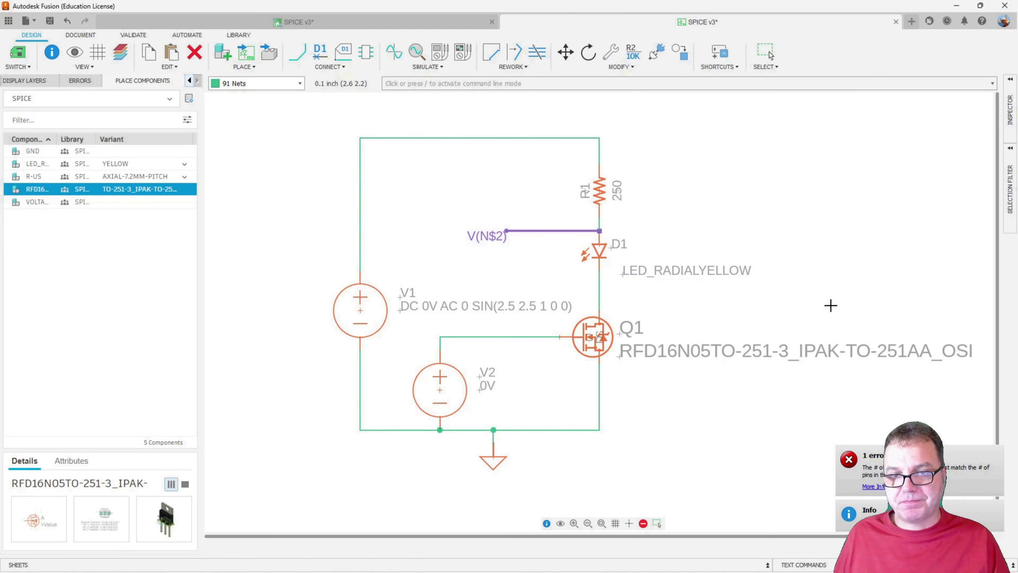
- Set V1 to a 5 V DC source with offset 0 and transient function None
key(Escape)
key(ctrl+z)
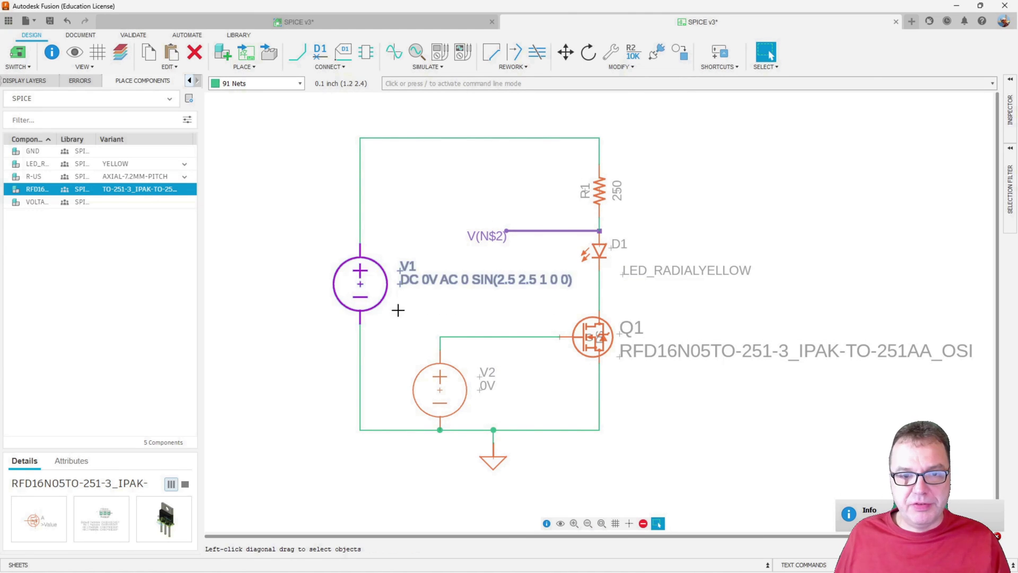
right_click(360, 287)
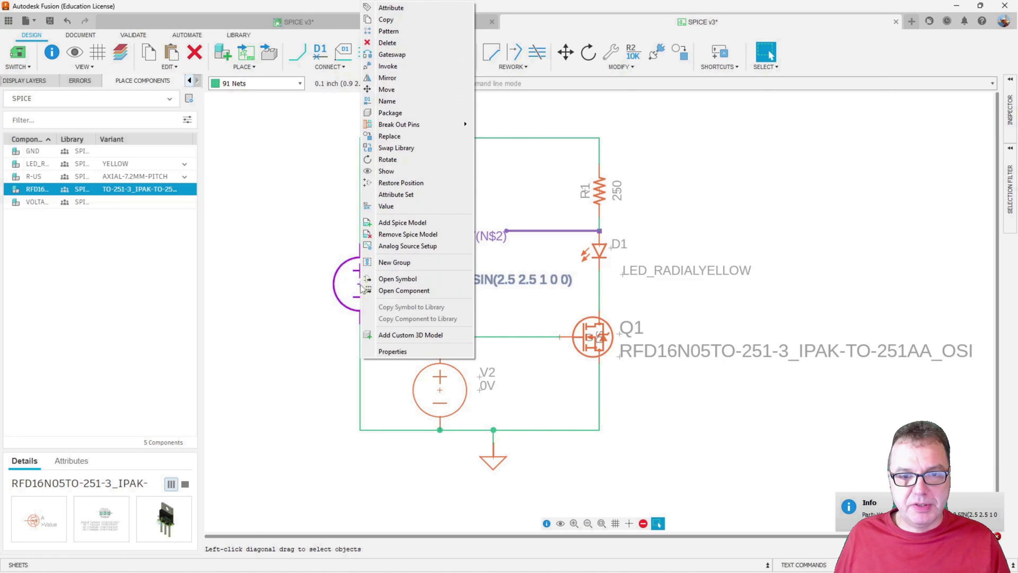
click(399, 246)
key(ctrl+a)
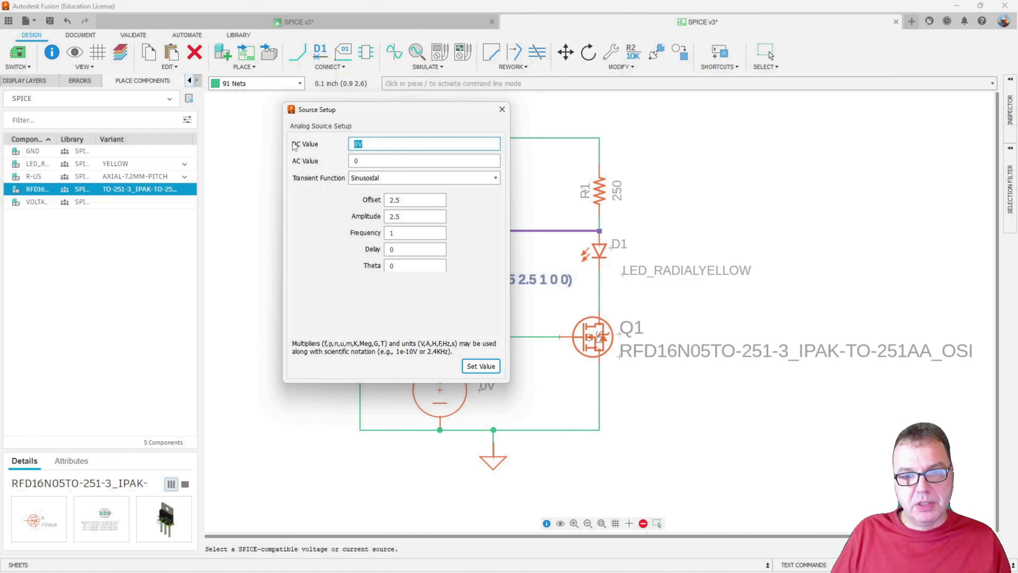
click(405, 204)
double_click(408, 205)
text(0)
key(Tab)
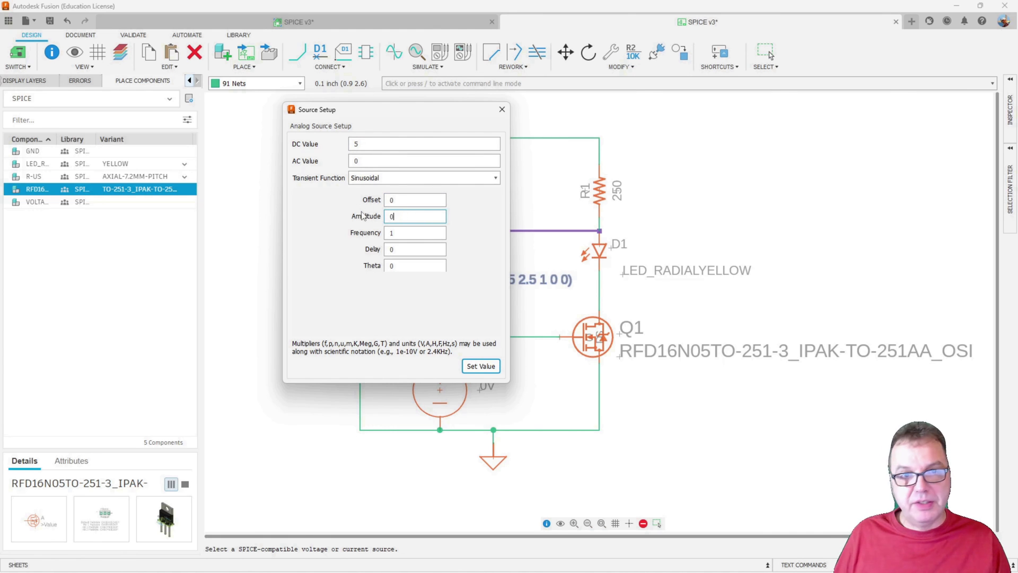
click(388, 180)
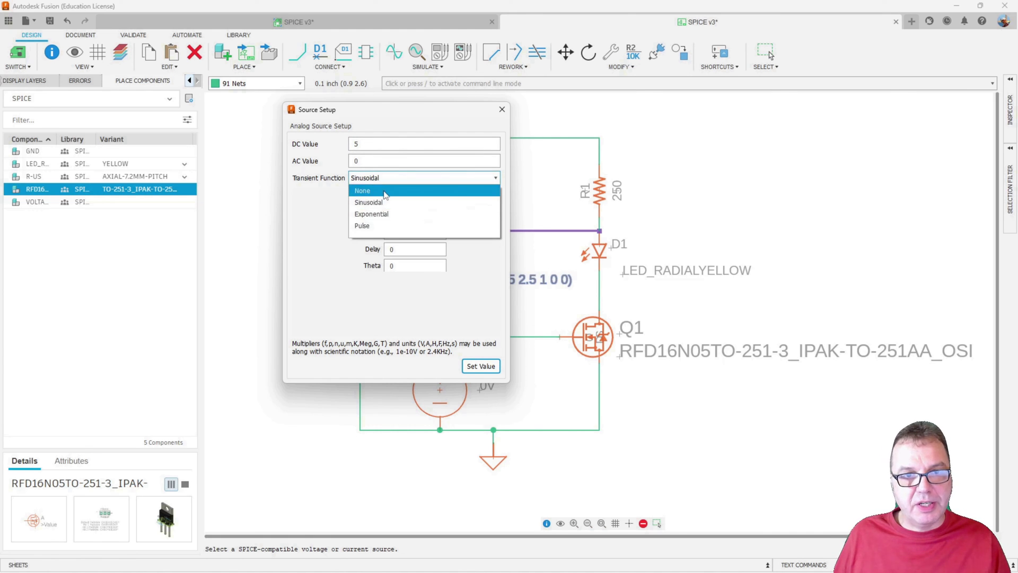
click(364, 190)
click(476, 364)
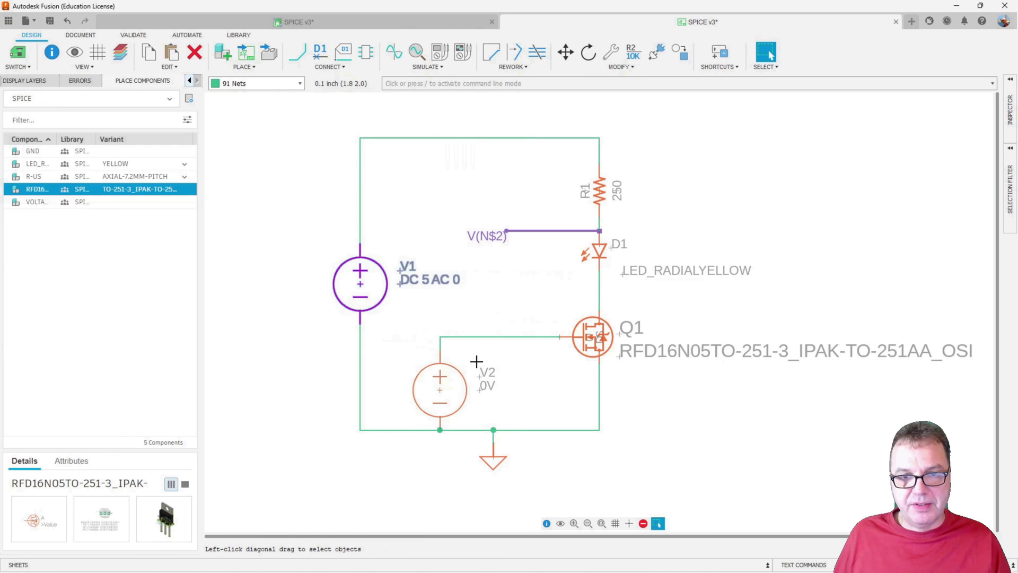
- Check the source's SPICE model and V1's mapping details, then close the check
right_click(444, 389)
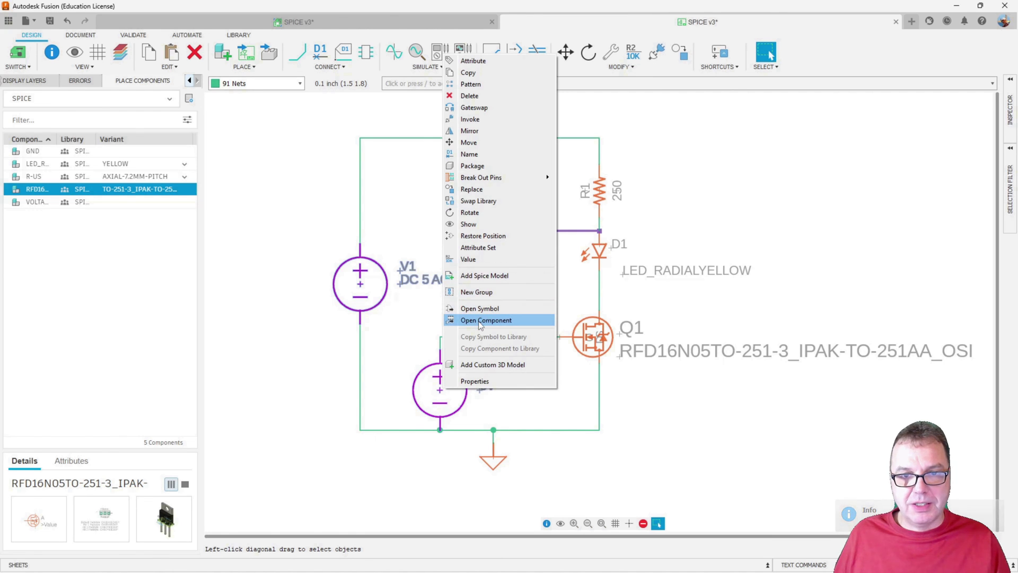
click(466, 276)
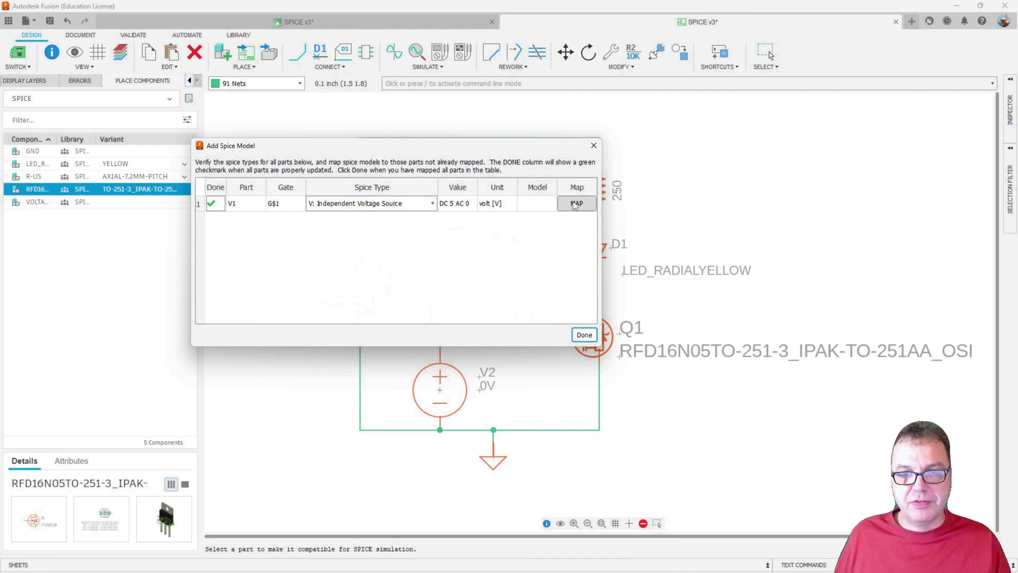
click(574, 206)
click(570, 371)
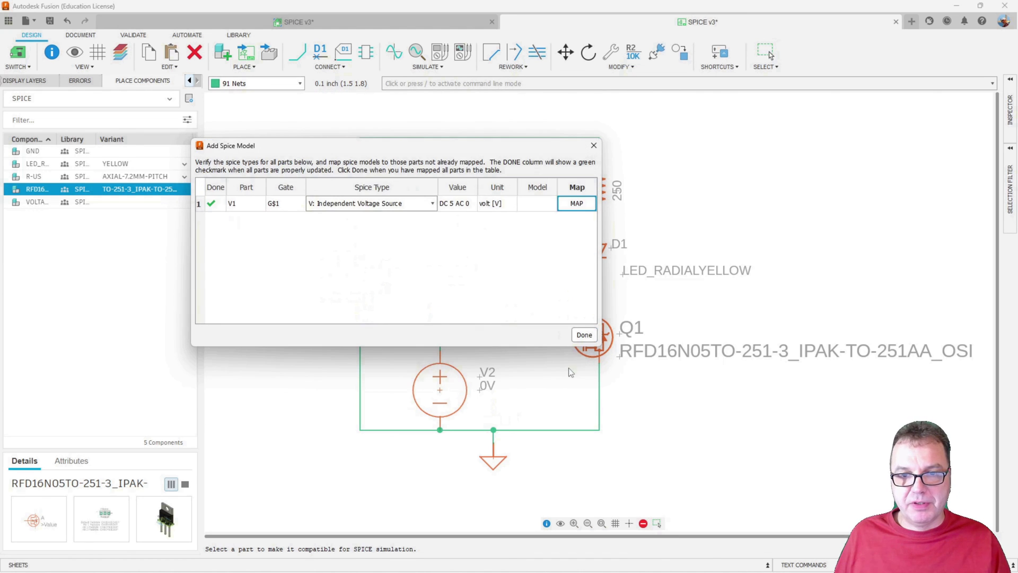
click(583, 334)
- Make V2 a 1 Hz sinusoidal source with 2.5 V offset and 2.5 V amplitude
right_click(441, 391)
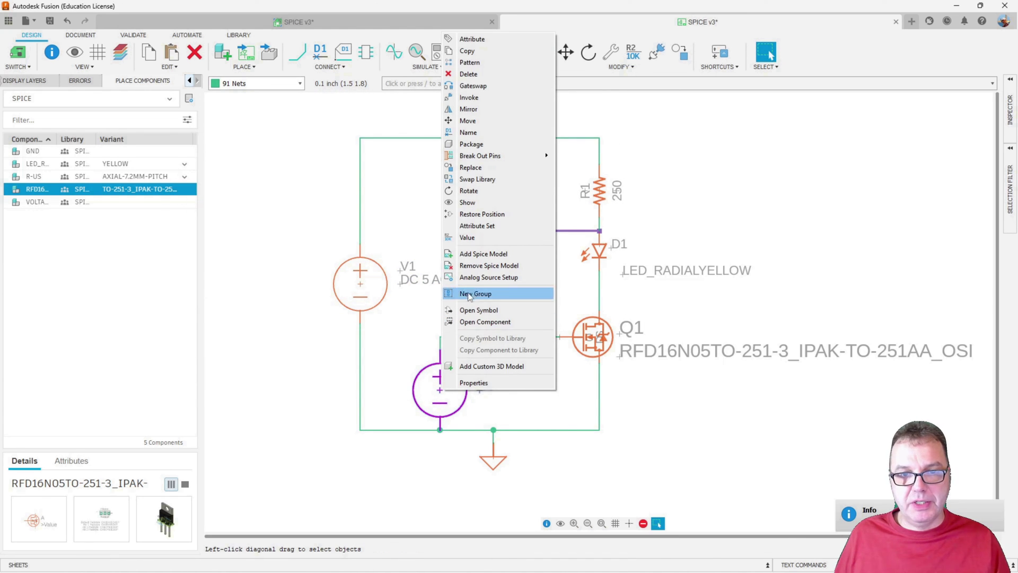
click(462, 277)
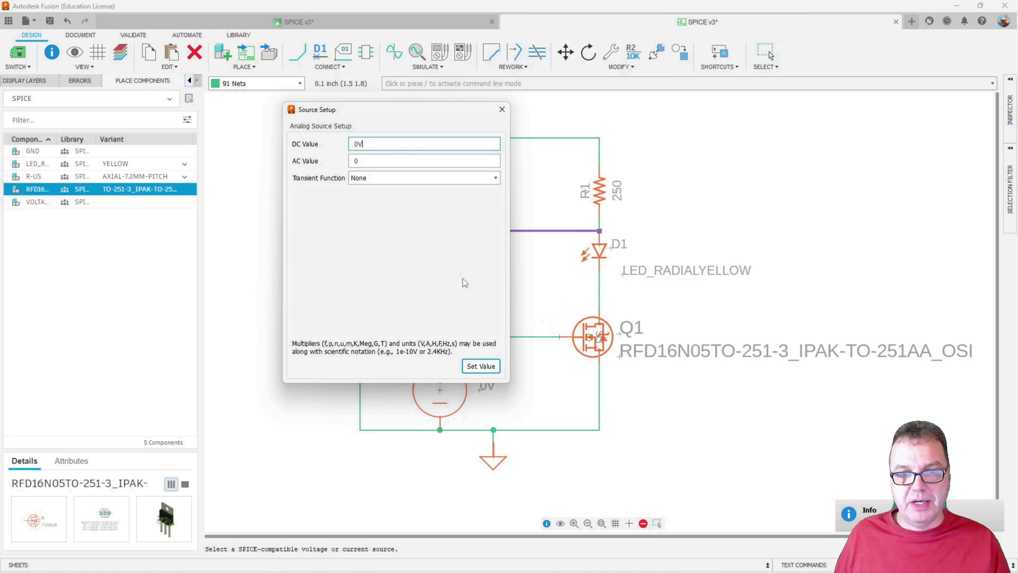
click(385, 180)
click(390, 201)
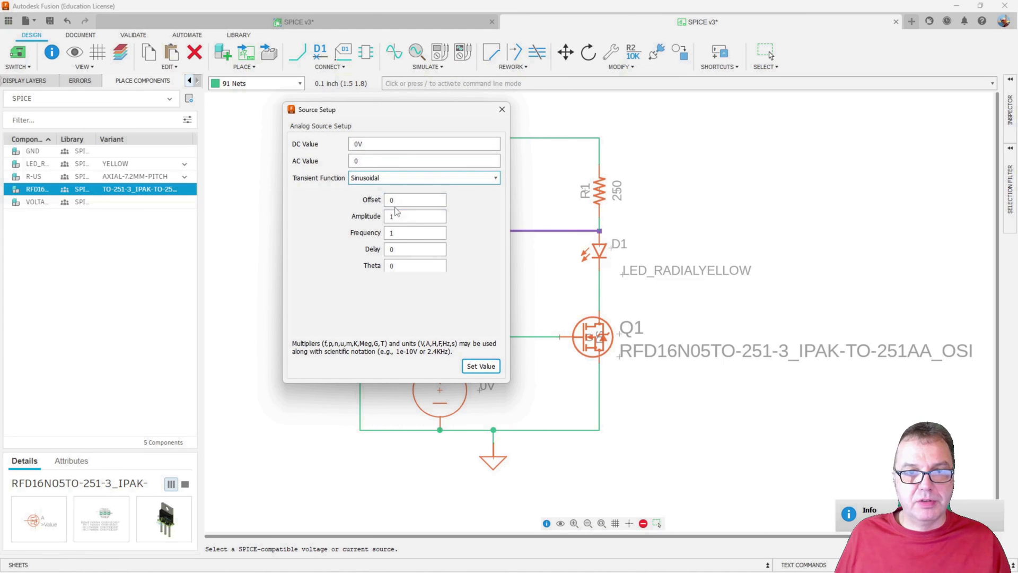
double_click(412, 201)
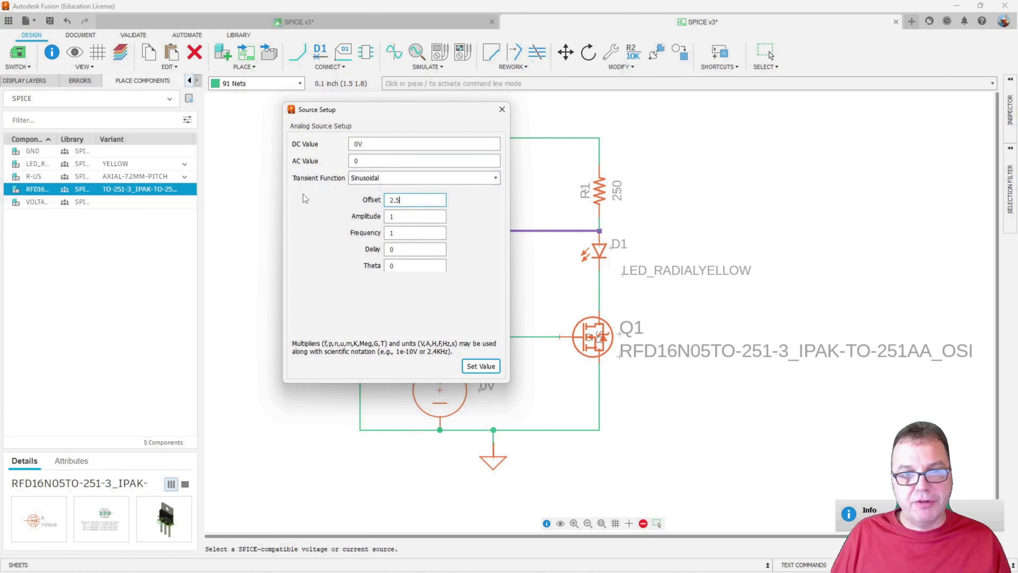
click(396, 215)
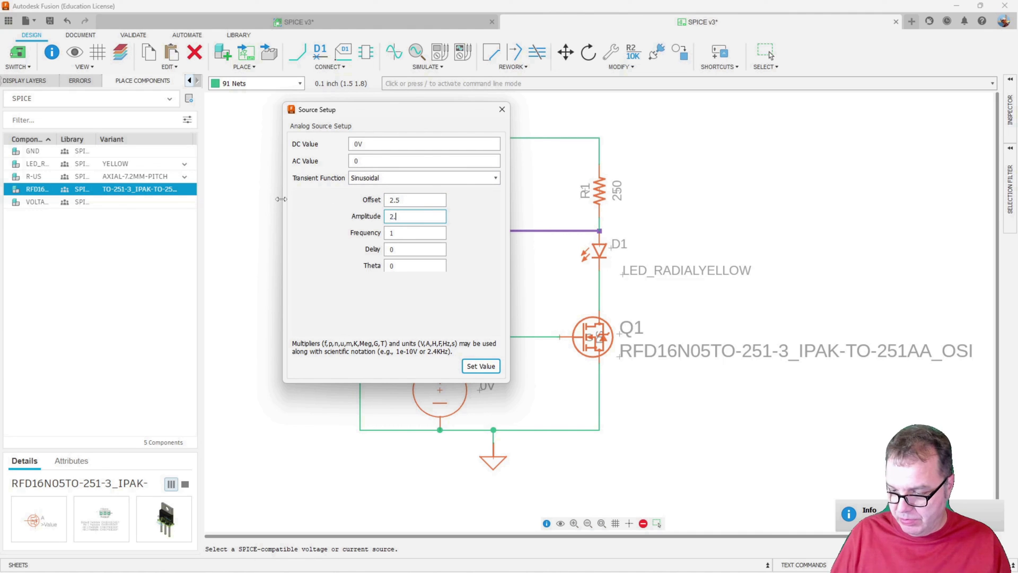
click(390, 232)
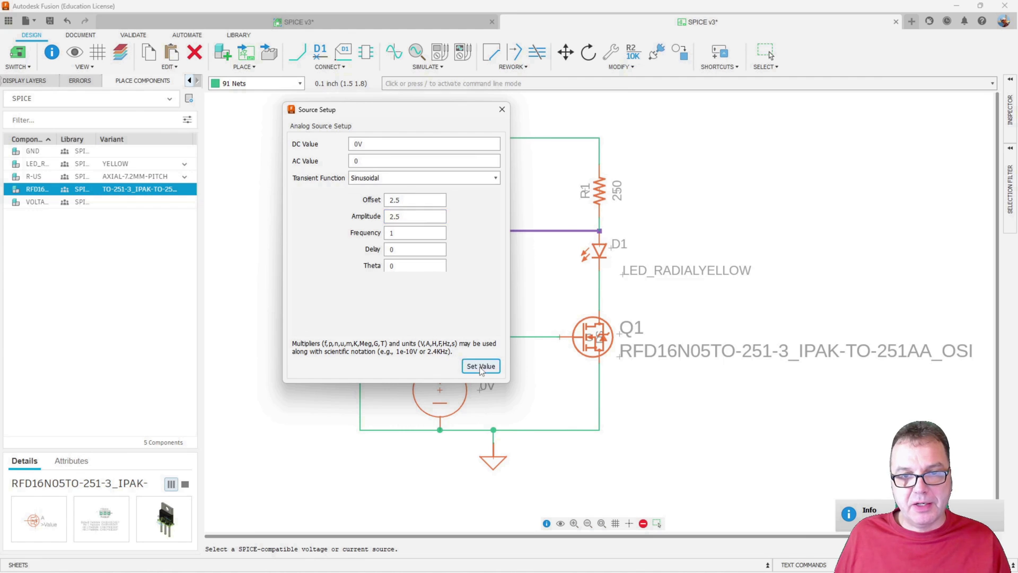
click(480, 366)
key(Escape)
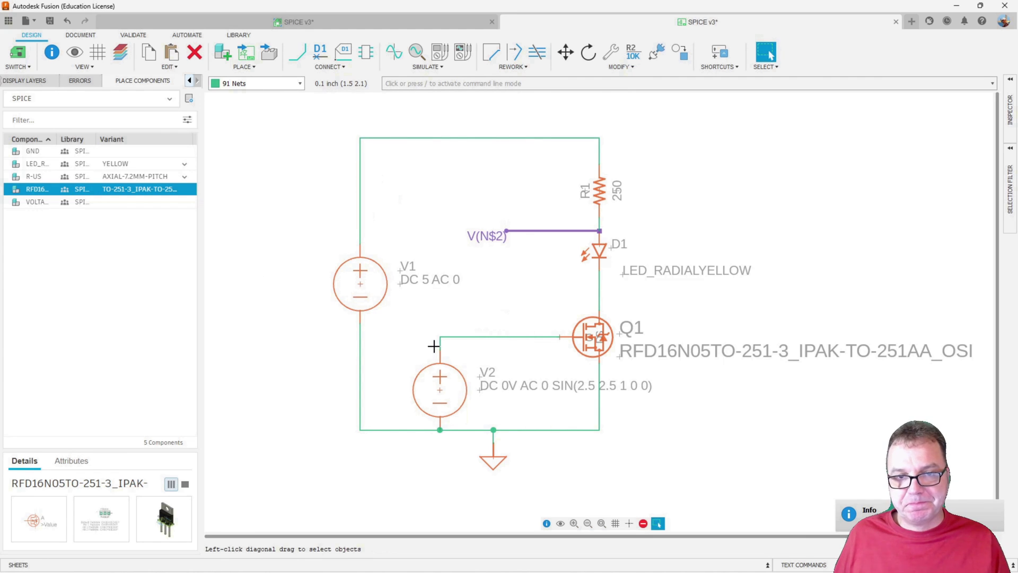
- Place a V(N$4) voltage probe on the net between V2 and the Q1 gate
click(397, 55)
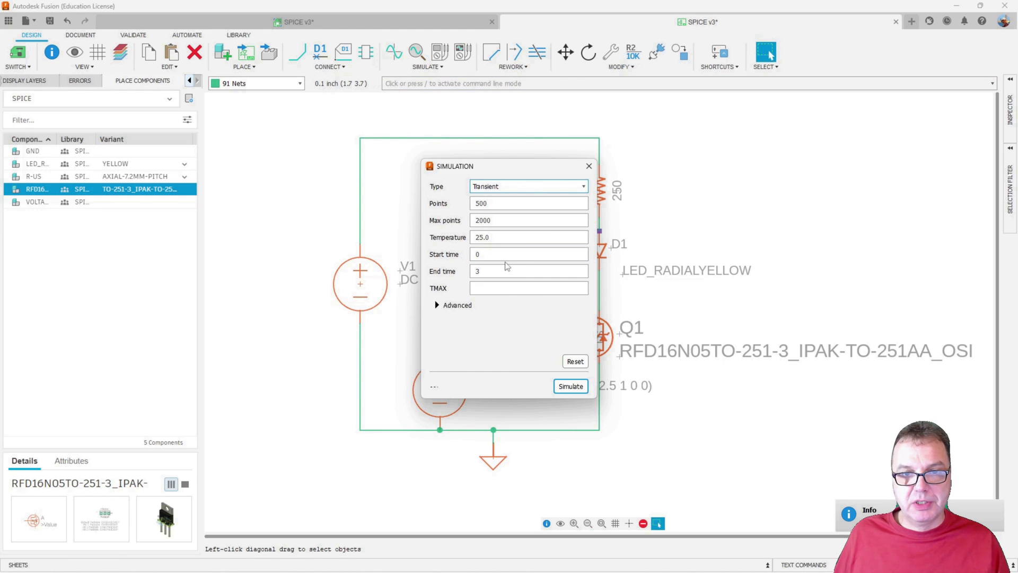
key(Return)
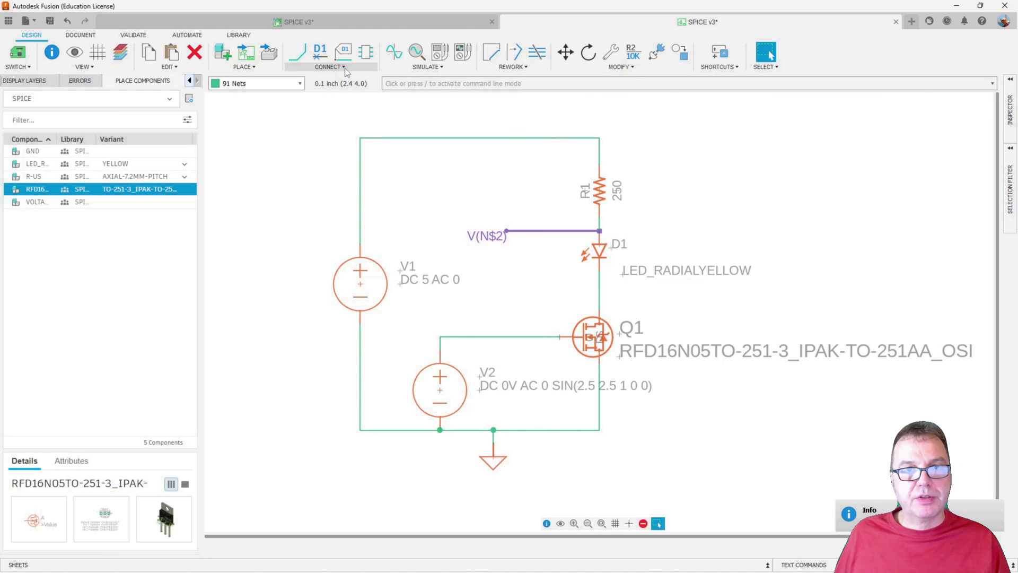
click(440, 52)
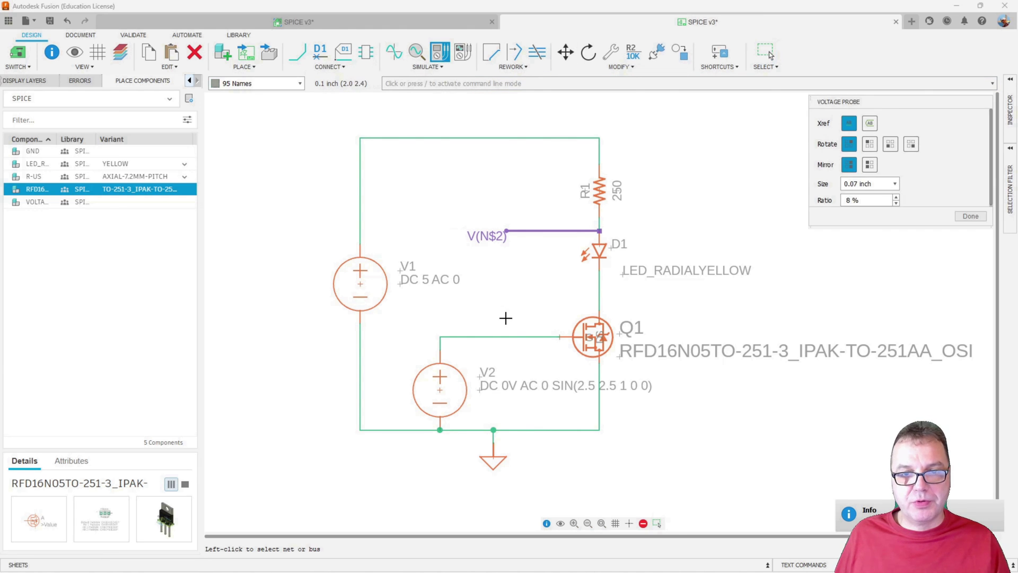
click(486, 337)
click(508, 291)
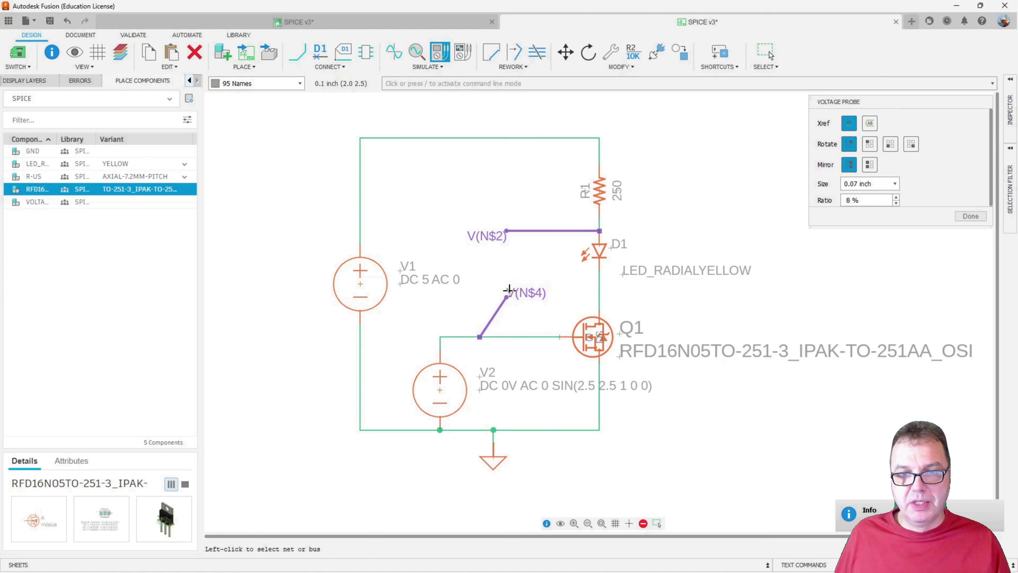
click(971, 216)
click(394, 52)
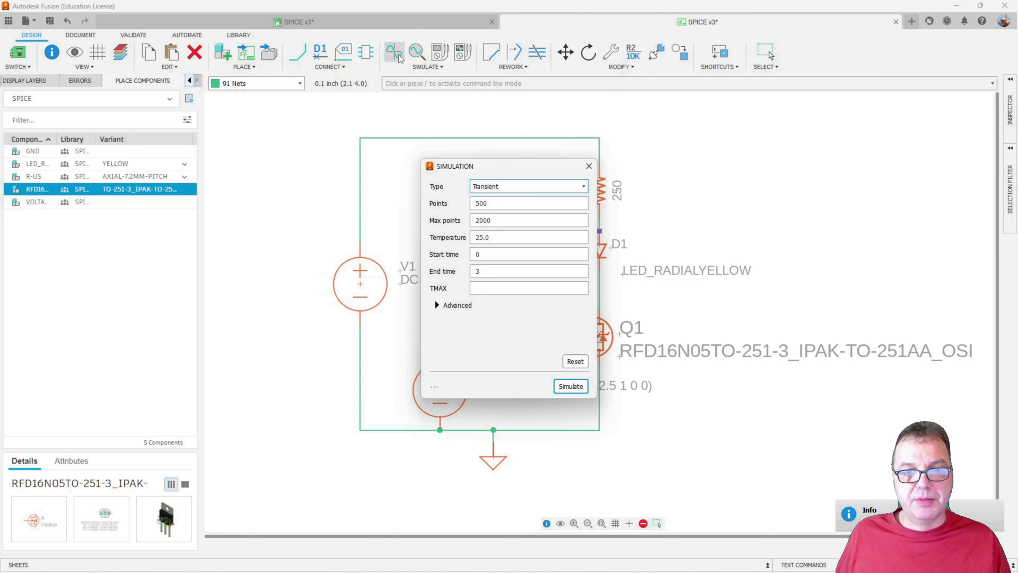
- Run the transient simulation and enlarge the results window over the schematic to read the plots
click(571, 387)
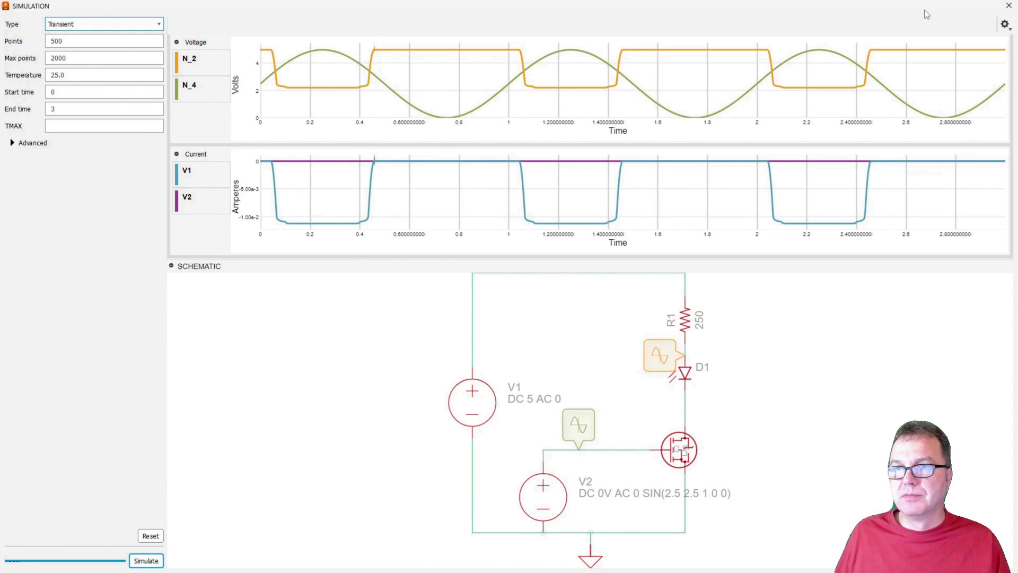
drag(926, 14, 652, 93)
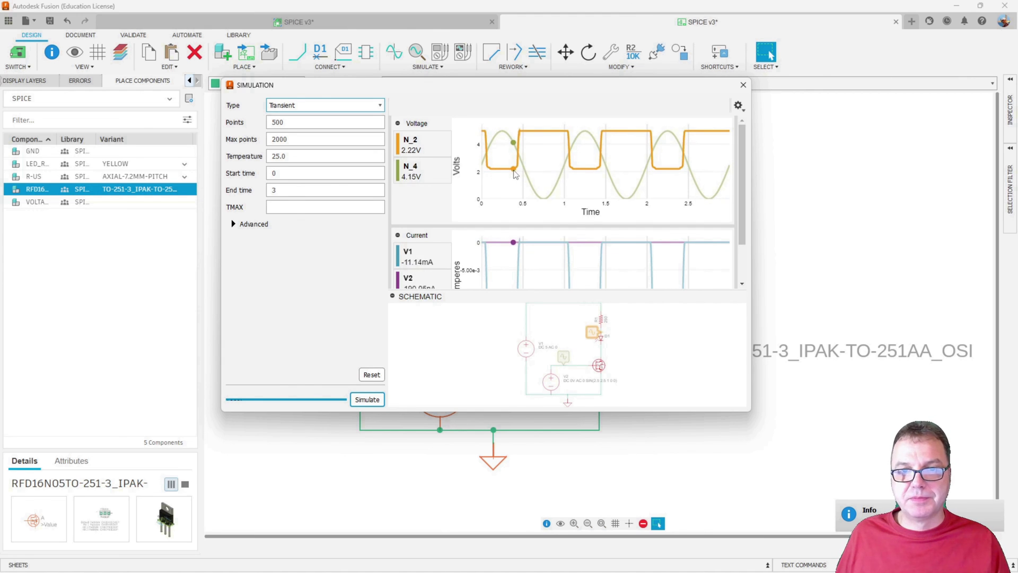
drag(751, 411, 832, 496)
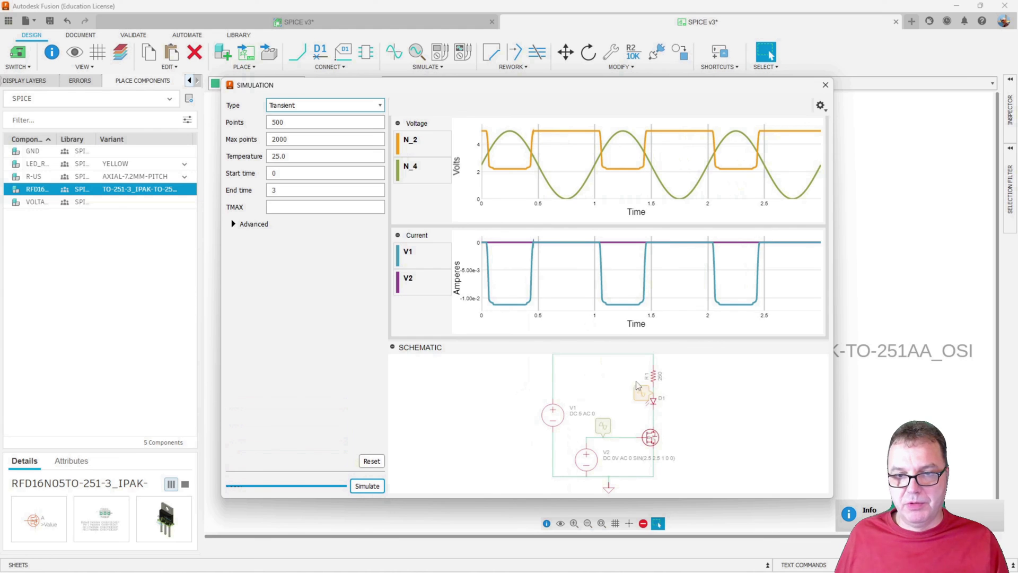